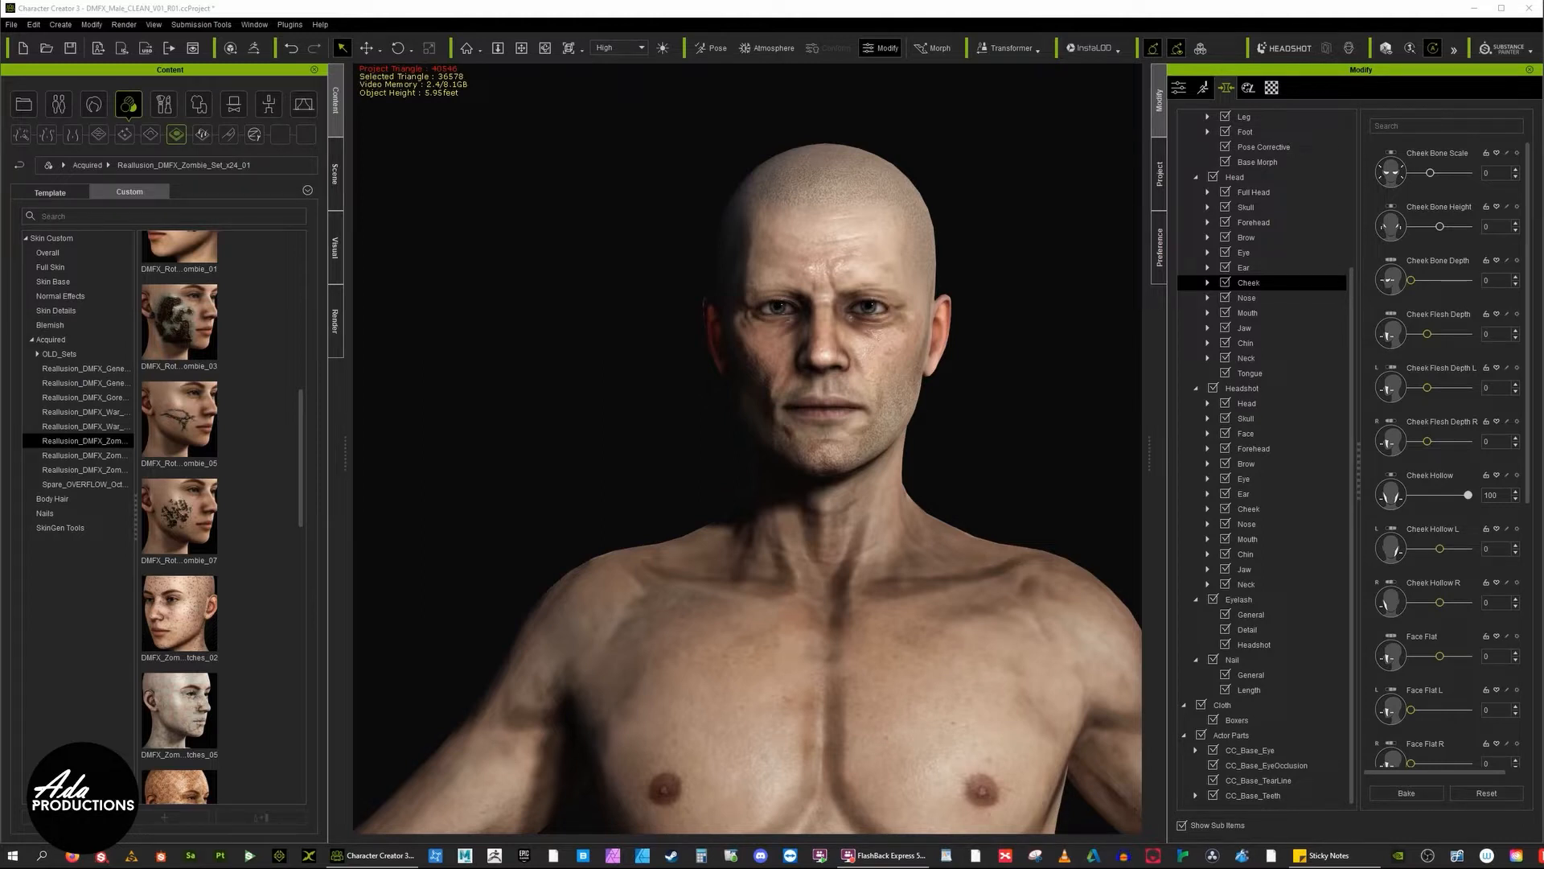
Step: Set the face's Cheek Bone Depth to 26 and enable direct Morph editing on the character
mouse_move(1411, 281)
left_mouse_down()
mouse_move(1431, 287)
mouse_move(1407, 292)
left_mouse_up()
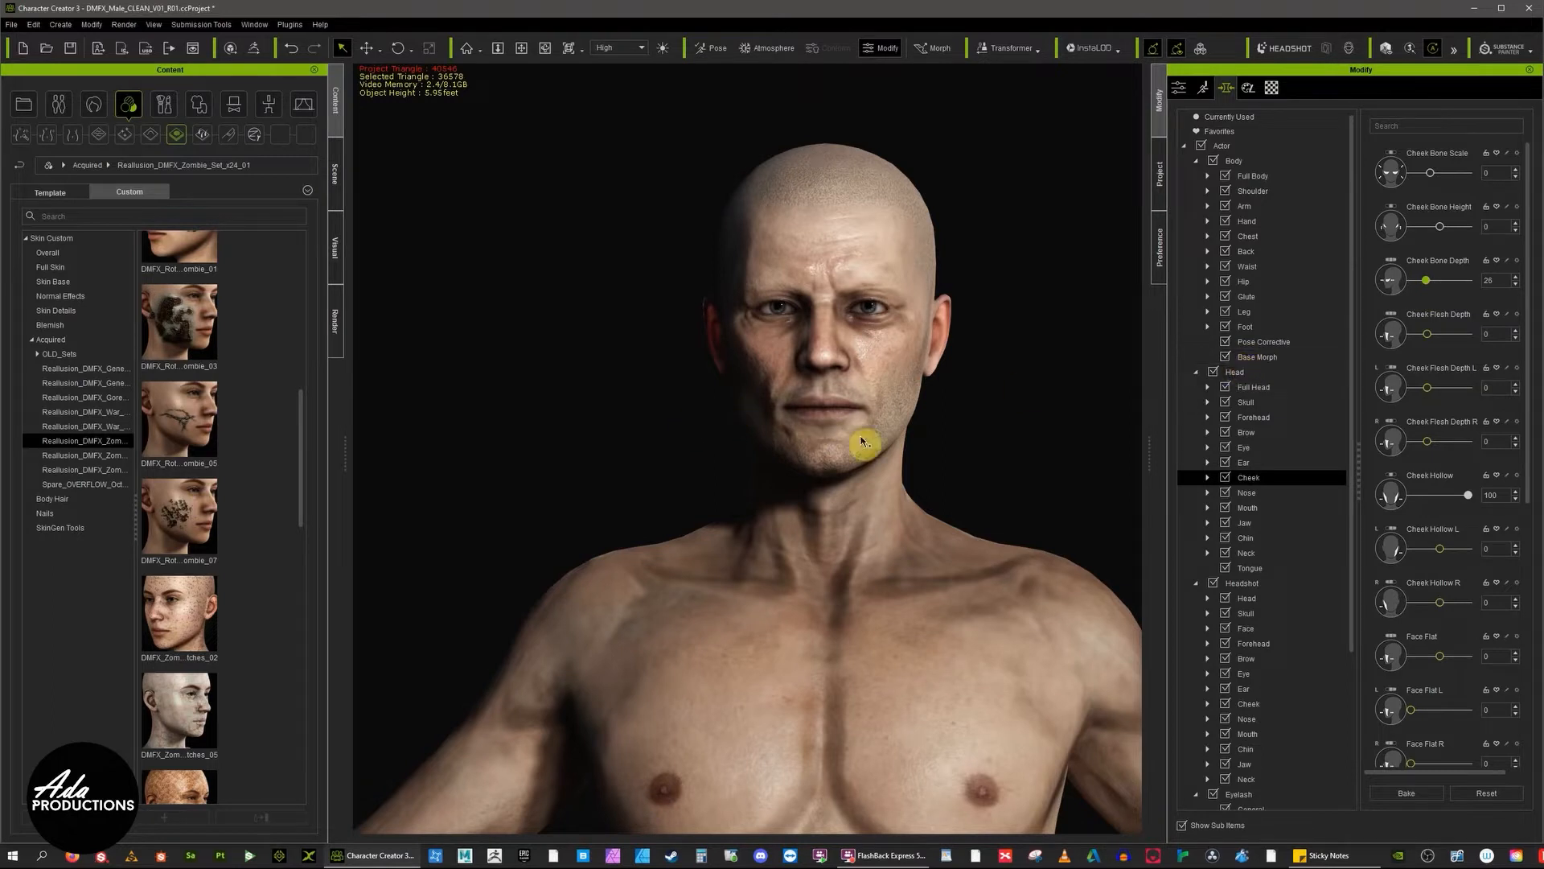
left_click(924, 49)
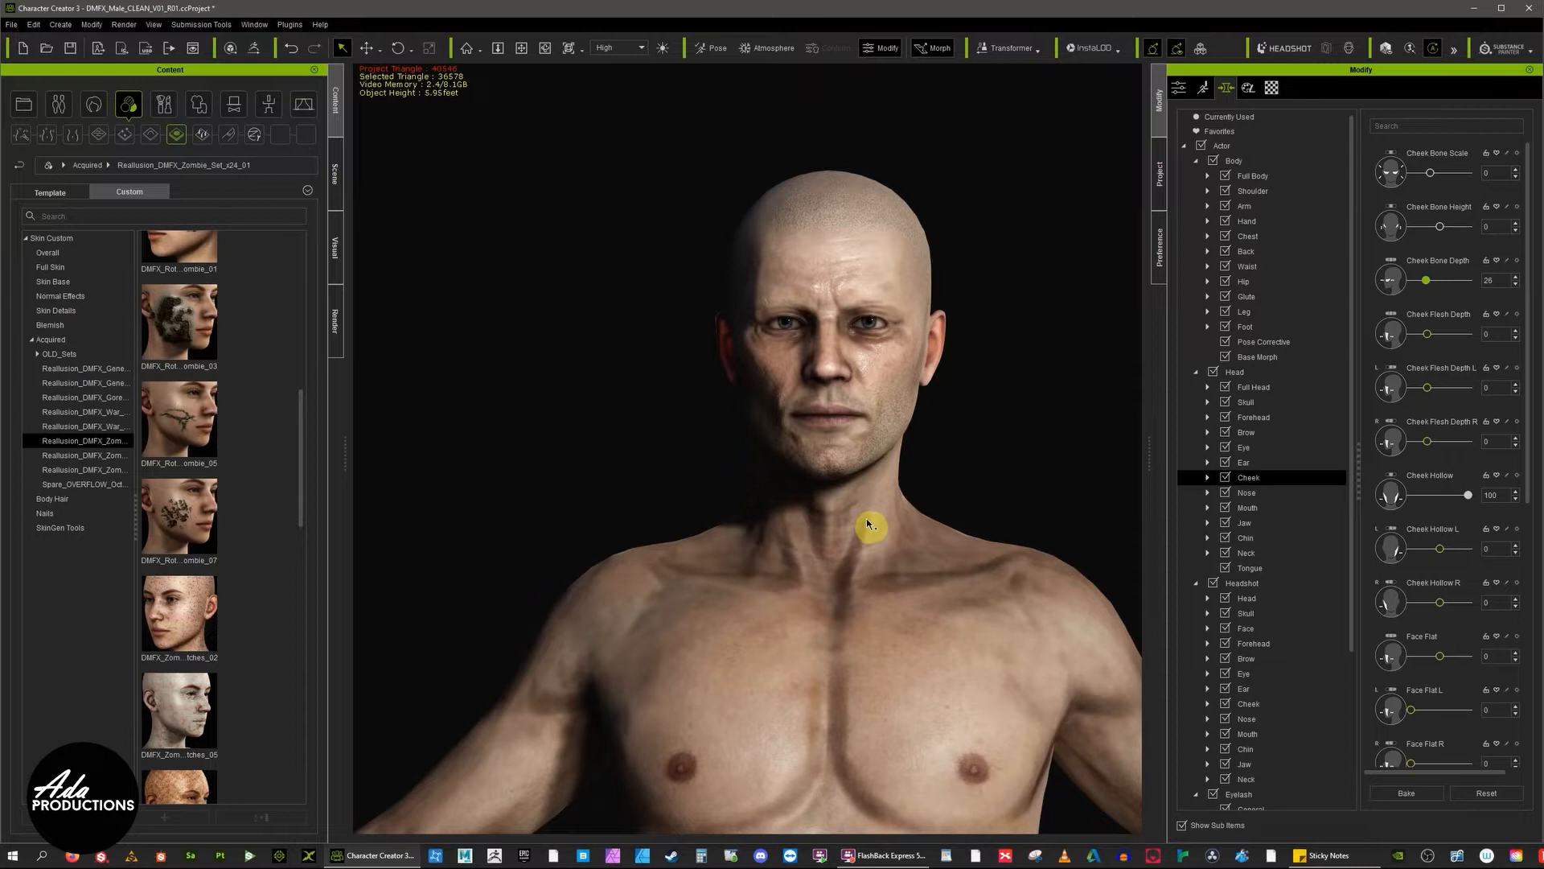
Step: Reshape the character's upper arms directly on the model with the Morph tool
middle_click_drag(997, 561, 939, 447)
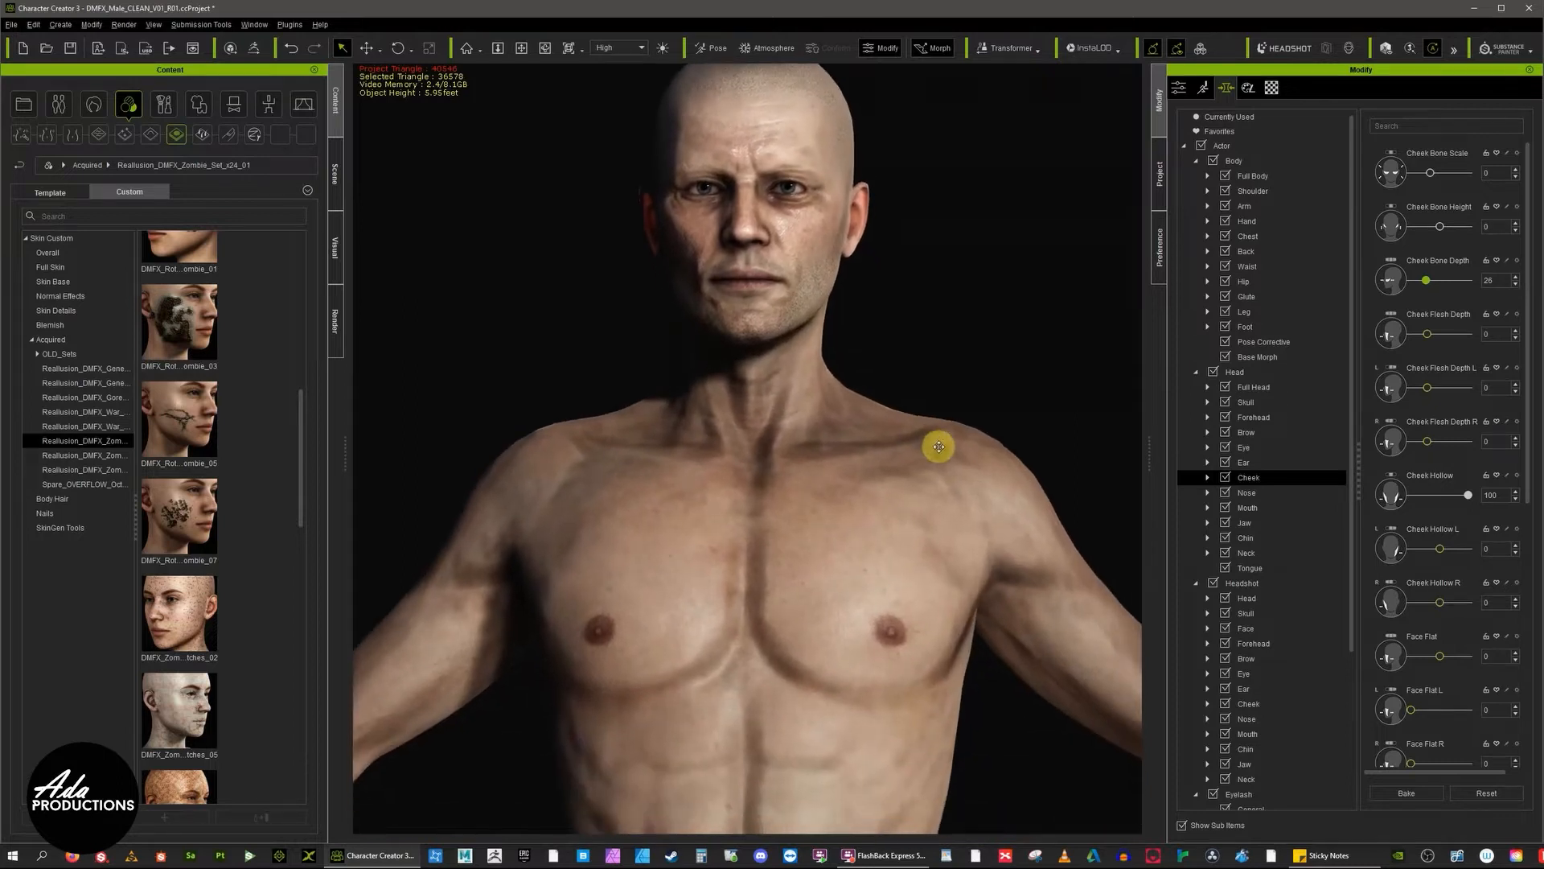
scroll(938, 446, "down", 2)
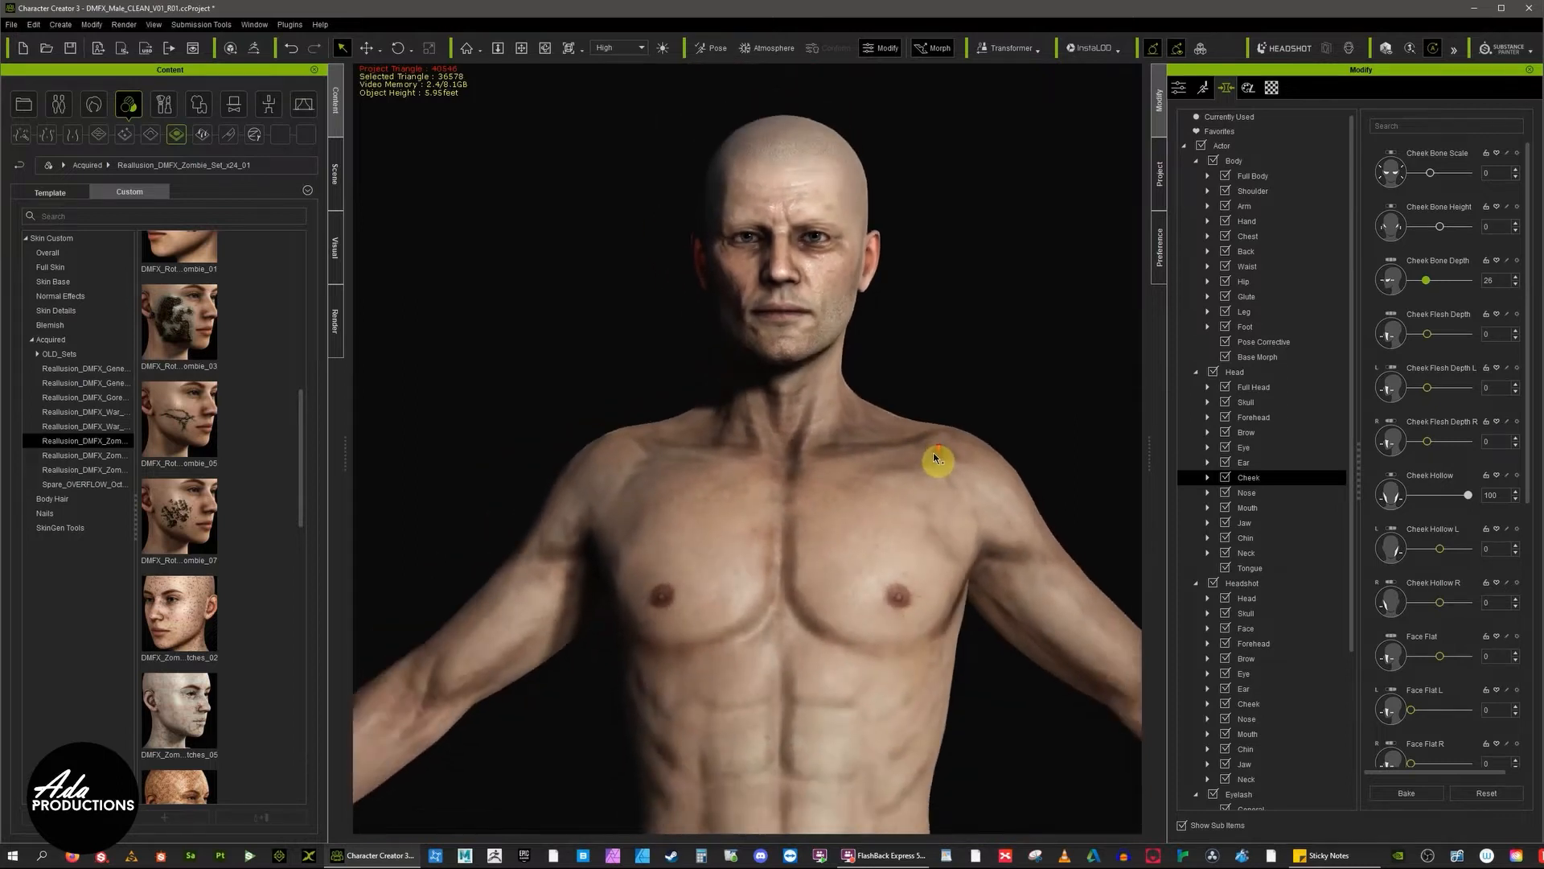
left_click(1019, 577)
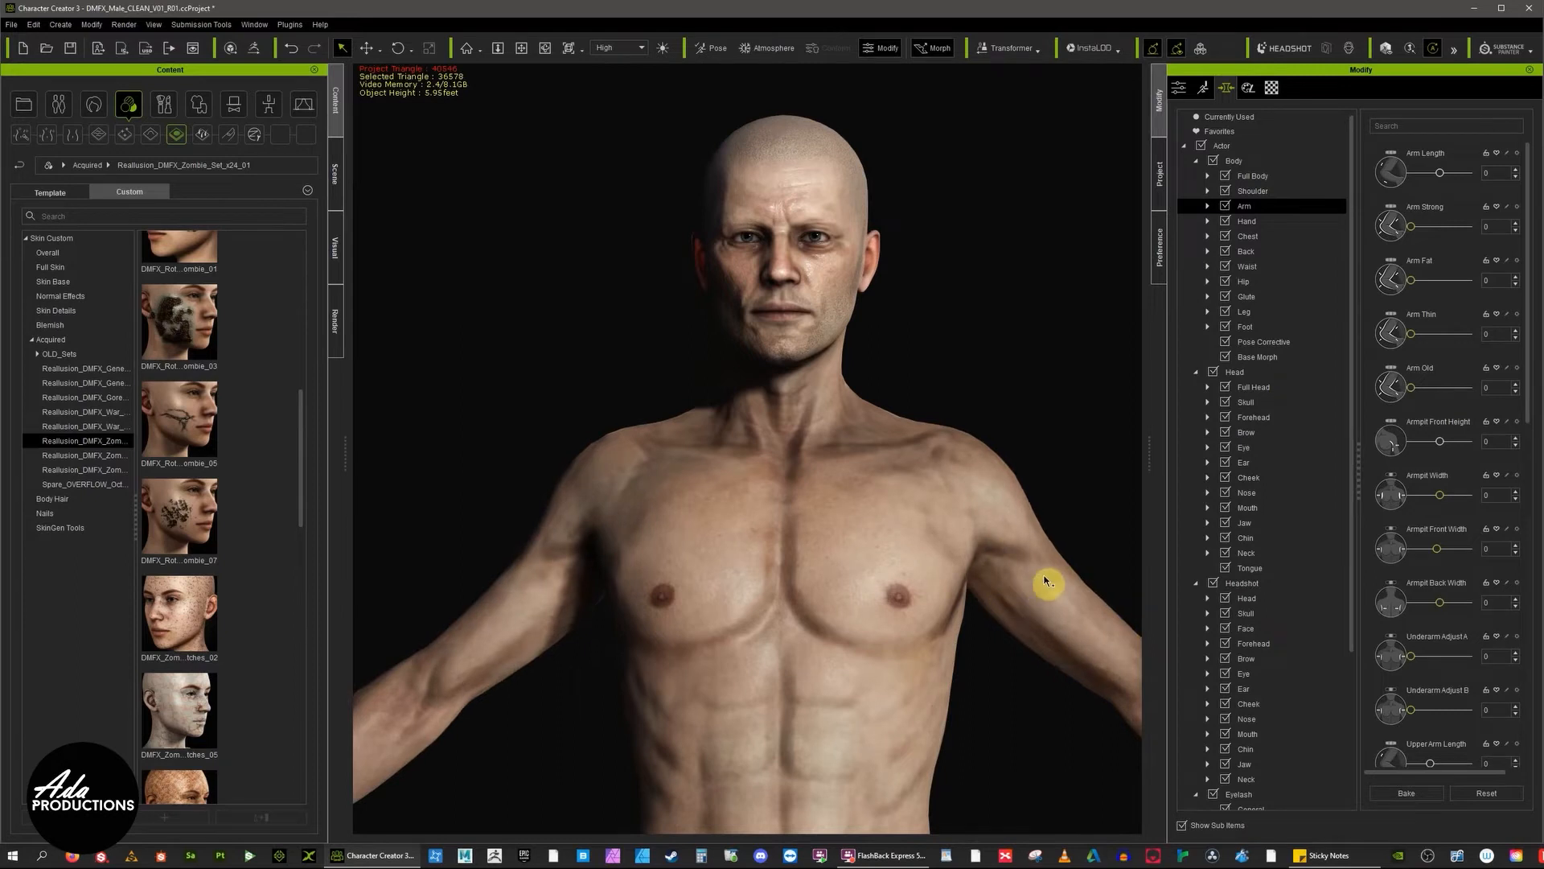
left_click(1011, 592)
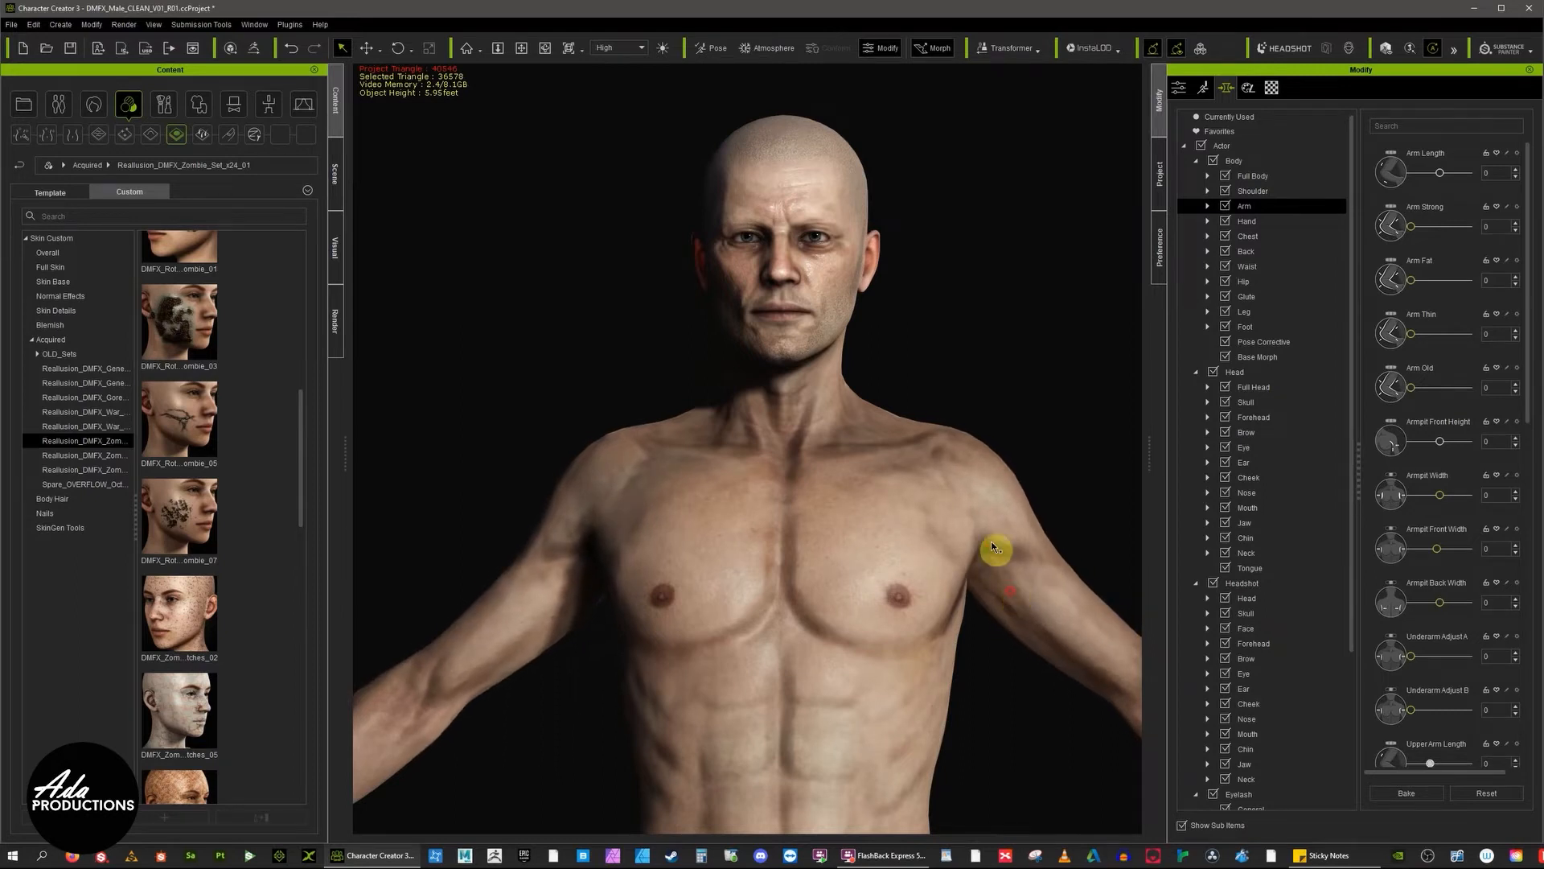
left_click(993, 547)
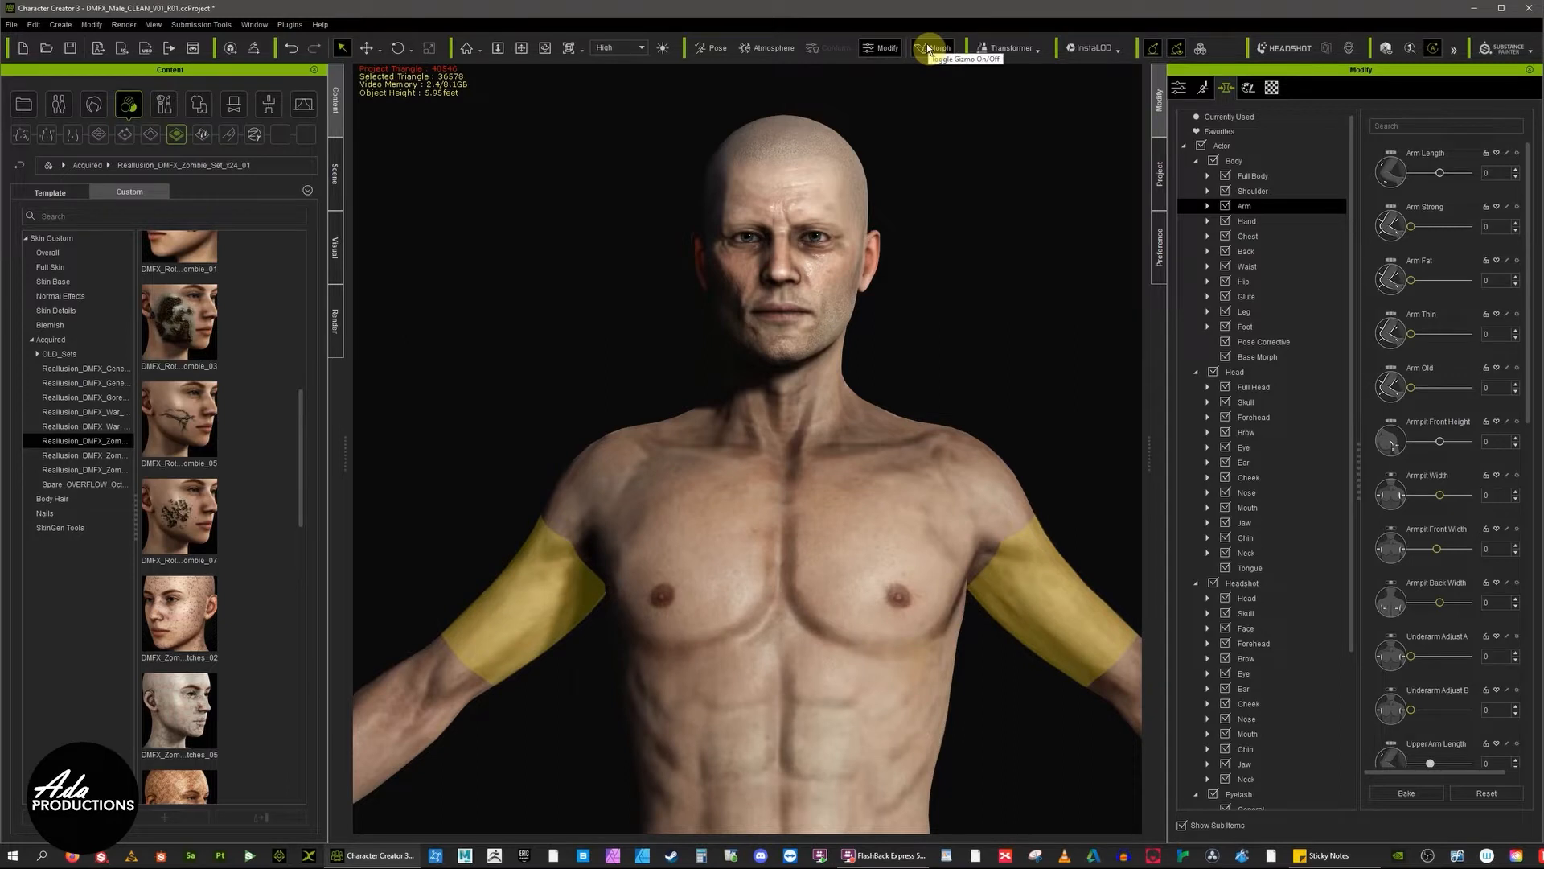
Step: Narrow the character's waist on the model, bringing Abdomen Scale to -56
left_click(927, 45)
middle_click_drag(1046, 399, 888, 276)
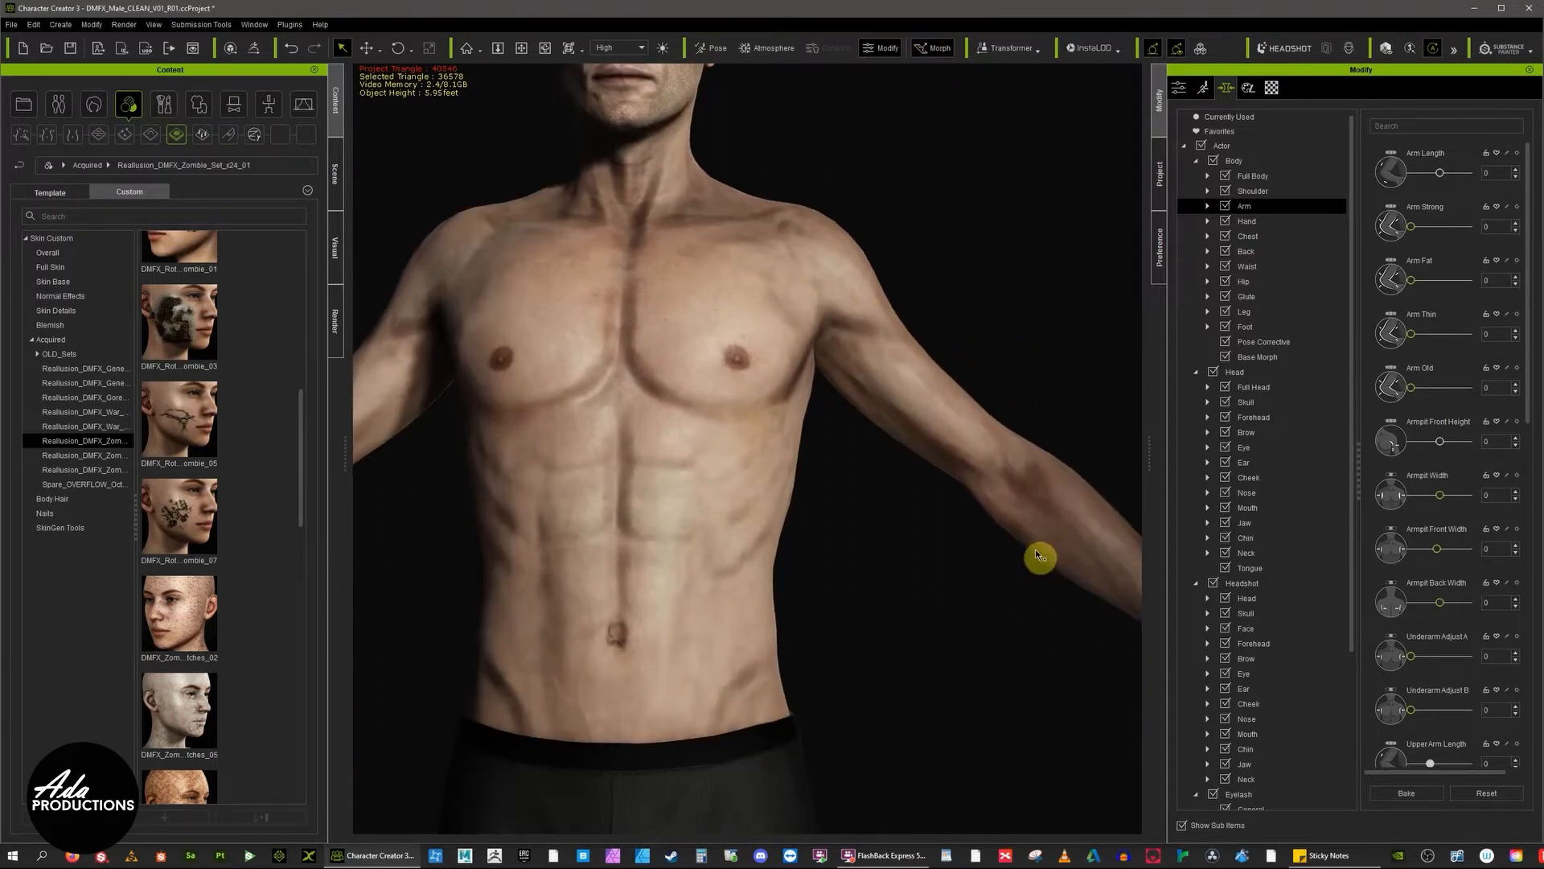
scroll(881, 507, "down", 5)
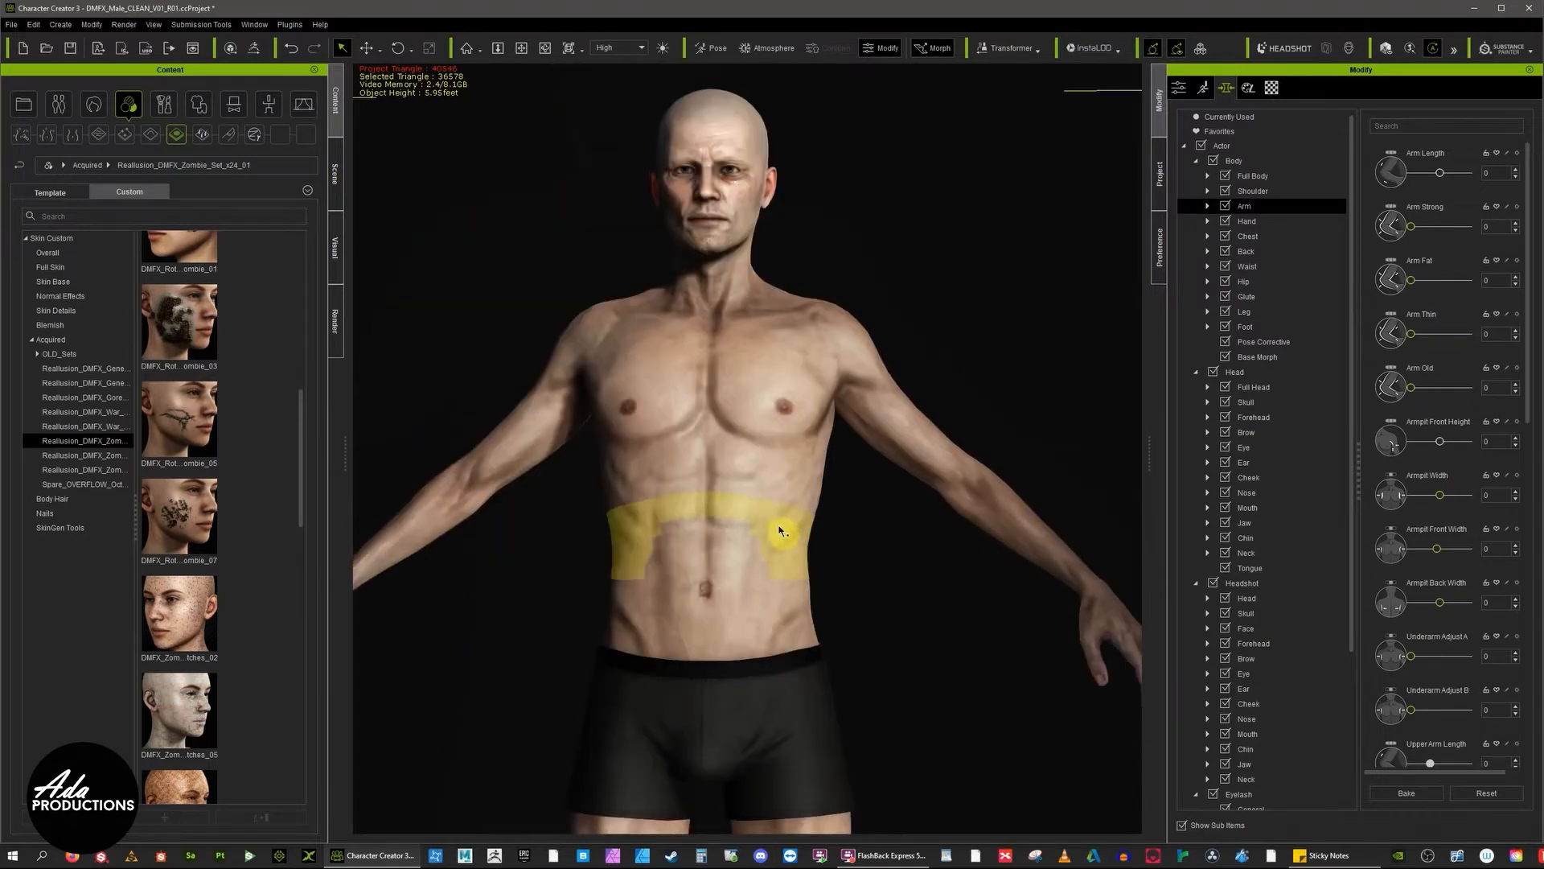
left_click(756, 547)
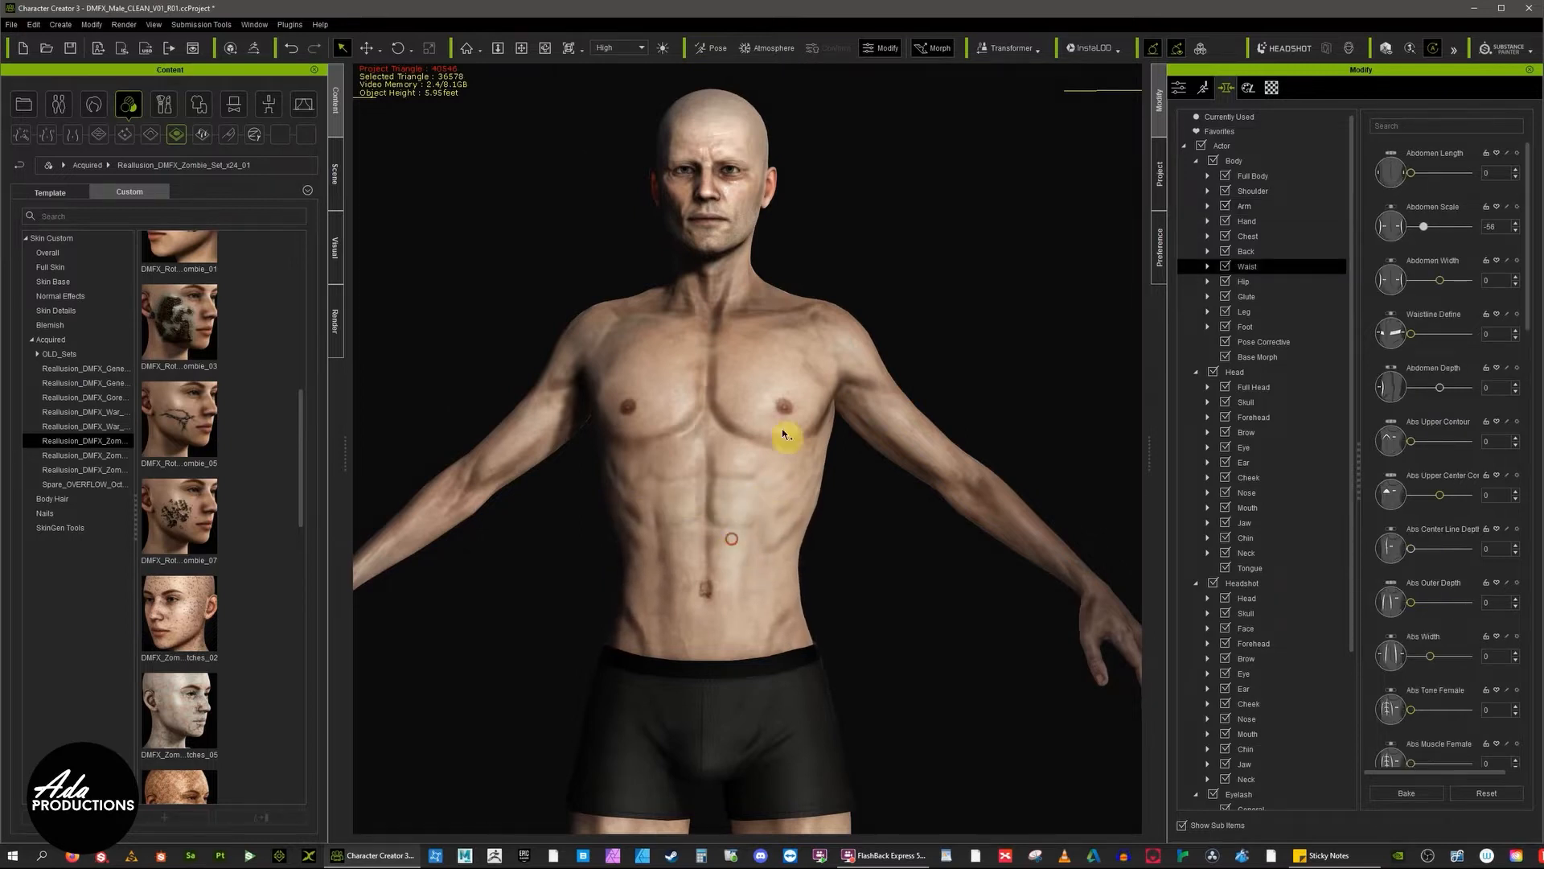
Step: Lower the character's chest on the model, bringing Chest Height to -12
left_click(794, 368)
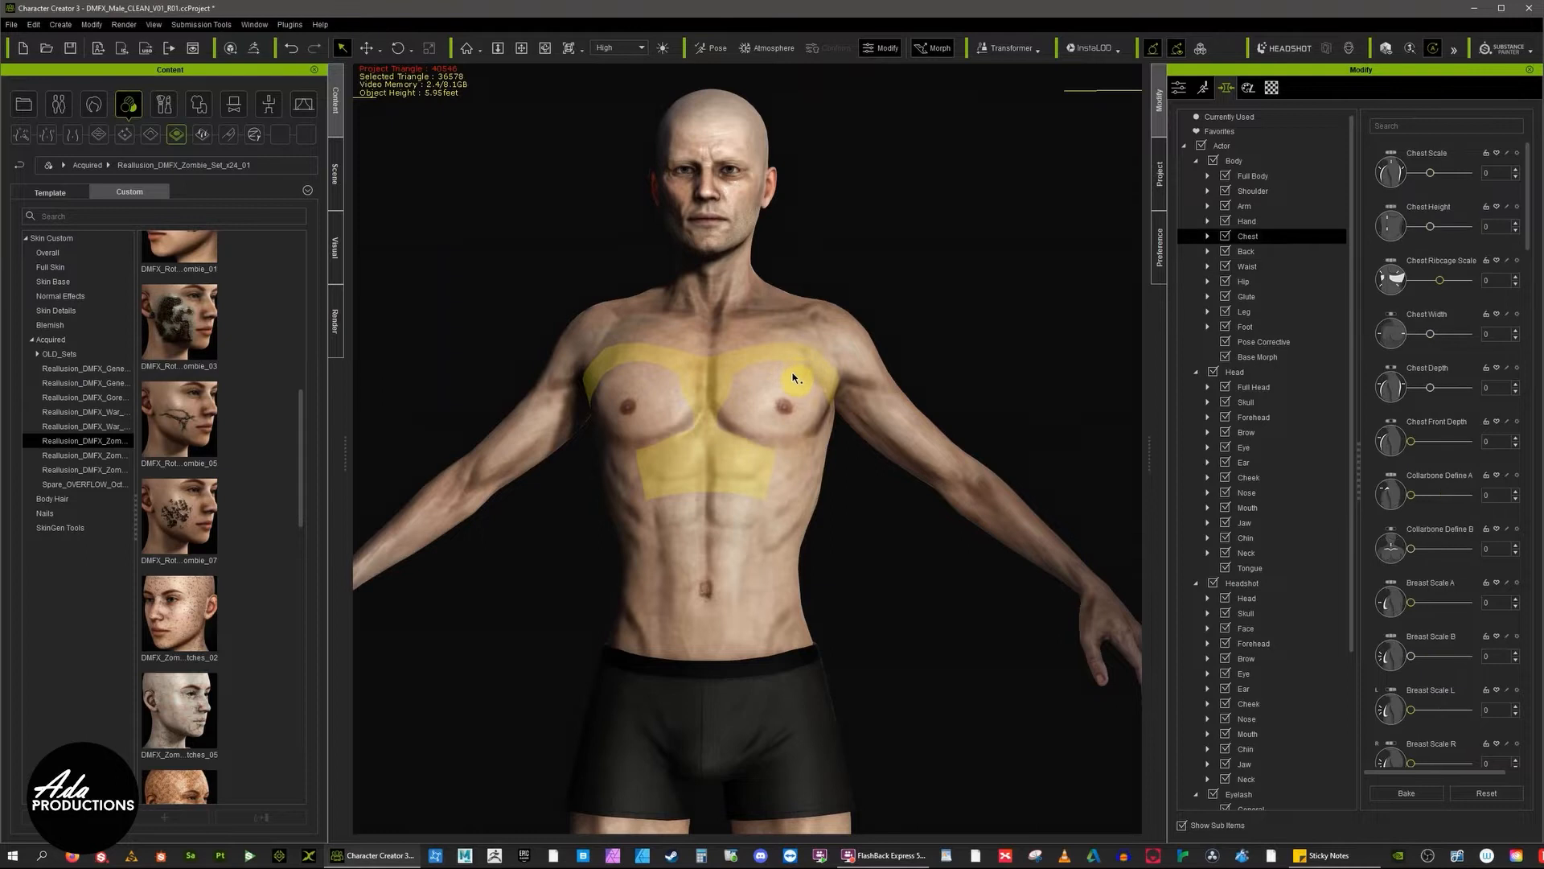
left_click_drag(793, 375, 793, 364)
left_click_drag(735, 266, 735, 262)
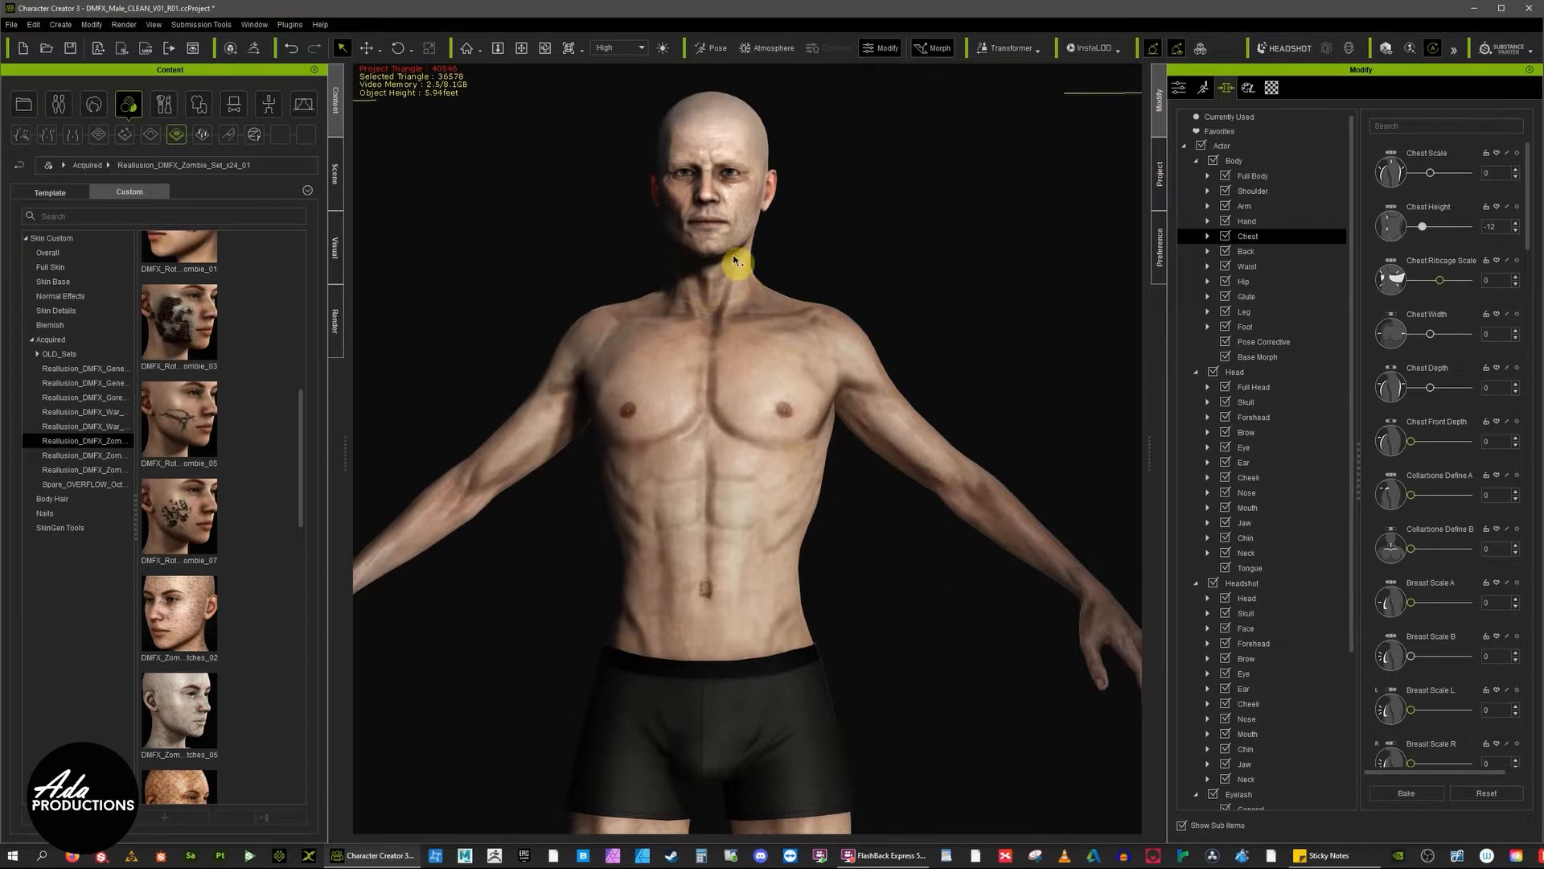
Step: Examine the character's torso and posture from the side and the whole body from the front
right_click_drag(920, 365, 686, 427)
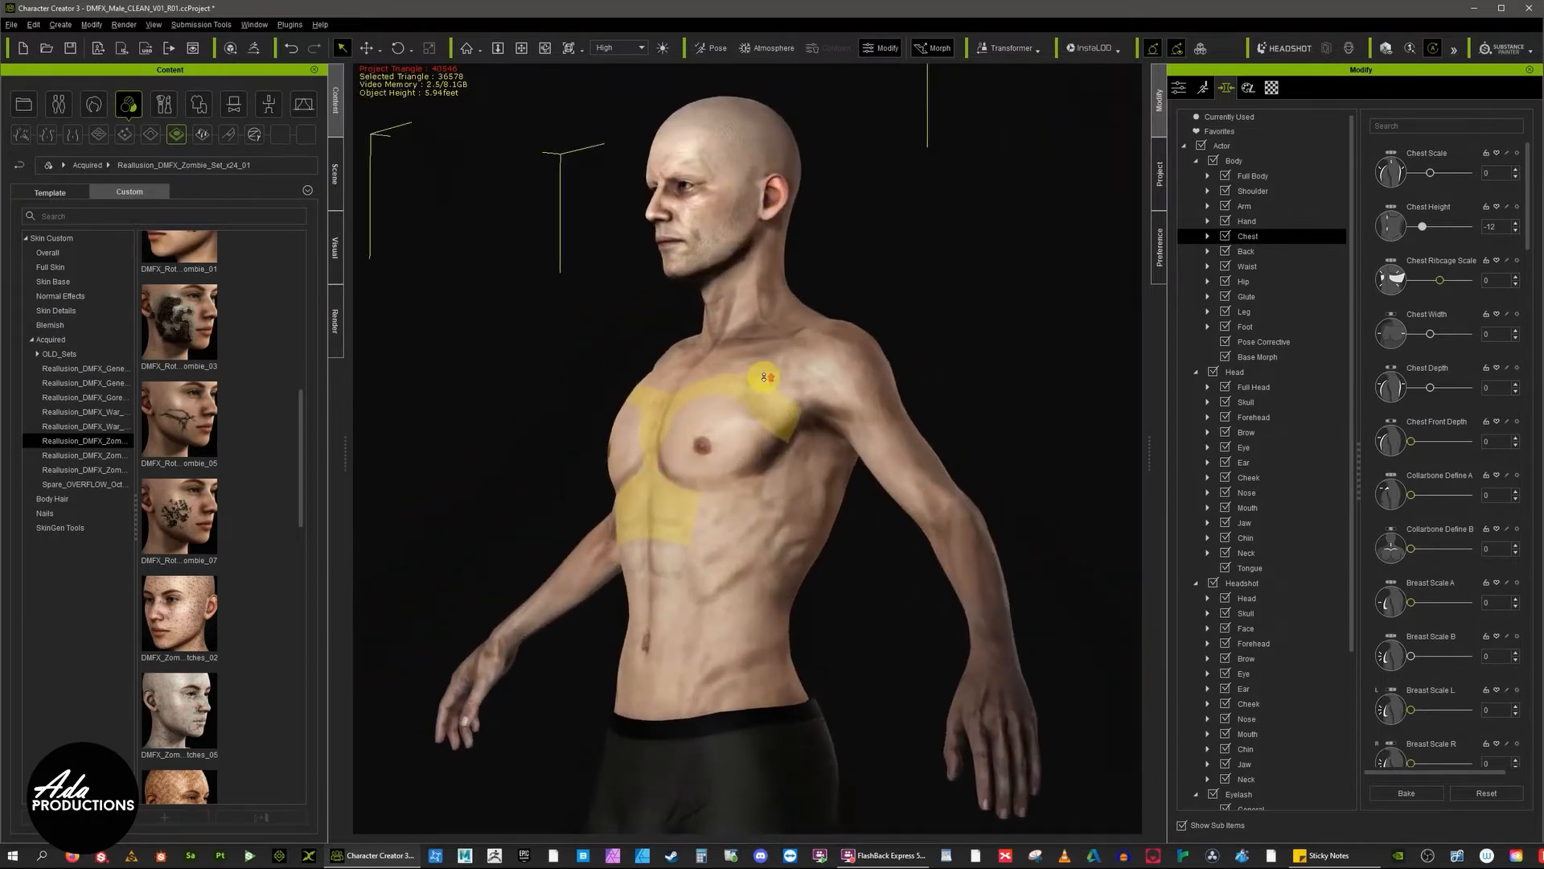
right_click_drag(766, 377, 760, 362)
left_click_drag(893, 425, 882, 436)
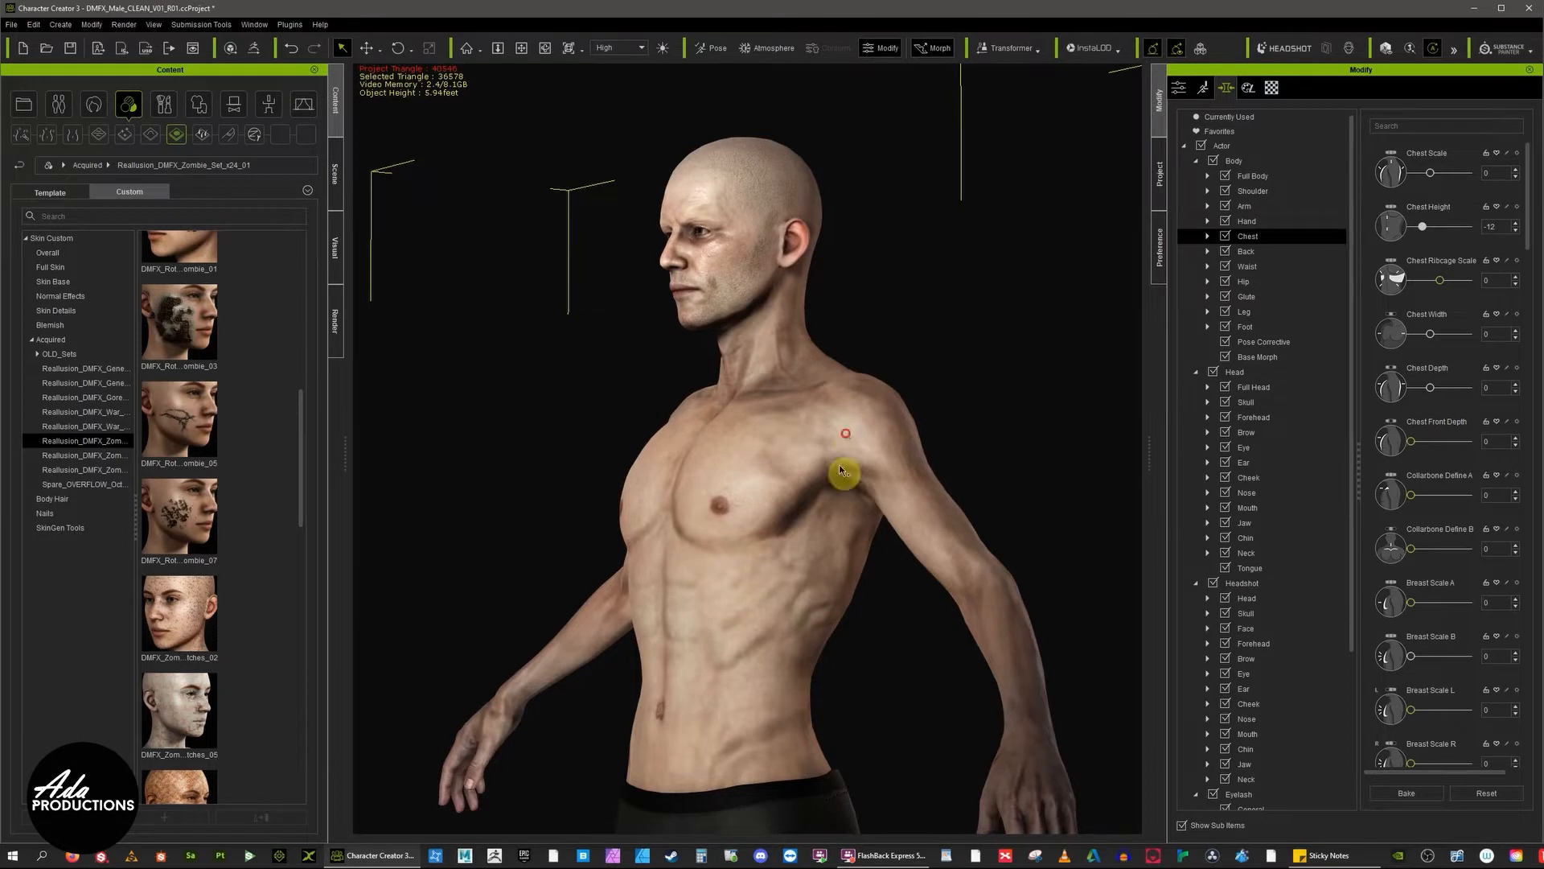
scroll(845, 465, "down", 3)
scroll(768, 456, "up", 5)
scroll(768, 456, "down", 5)
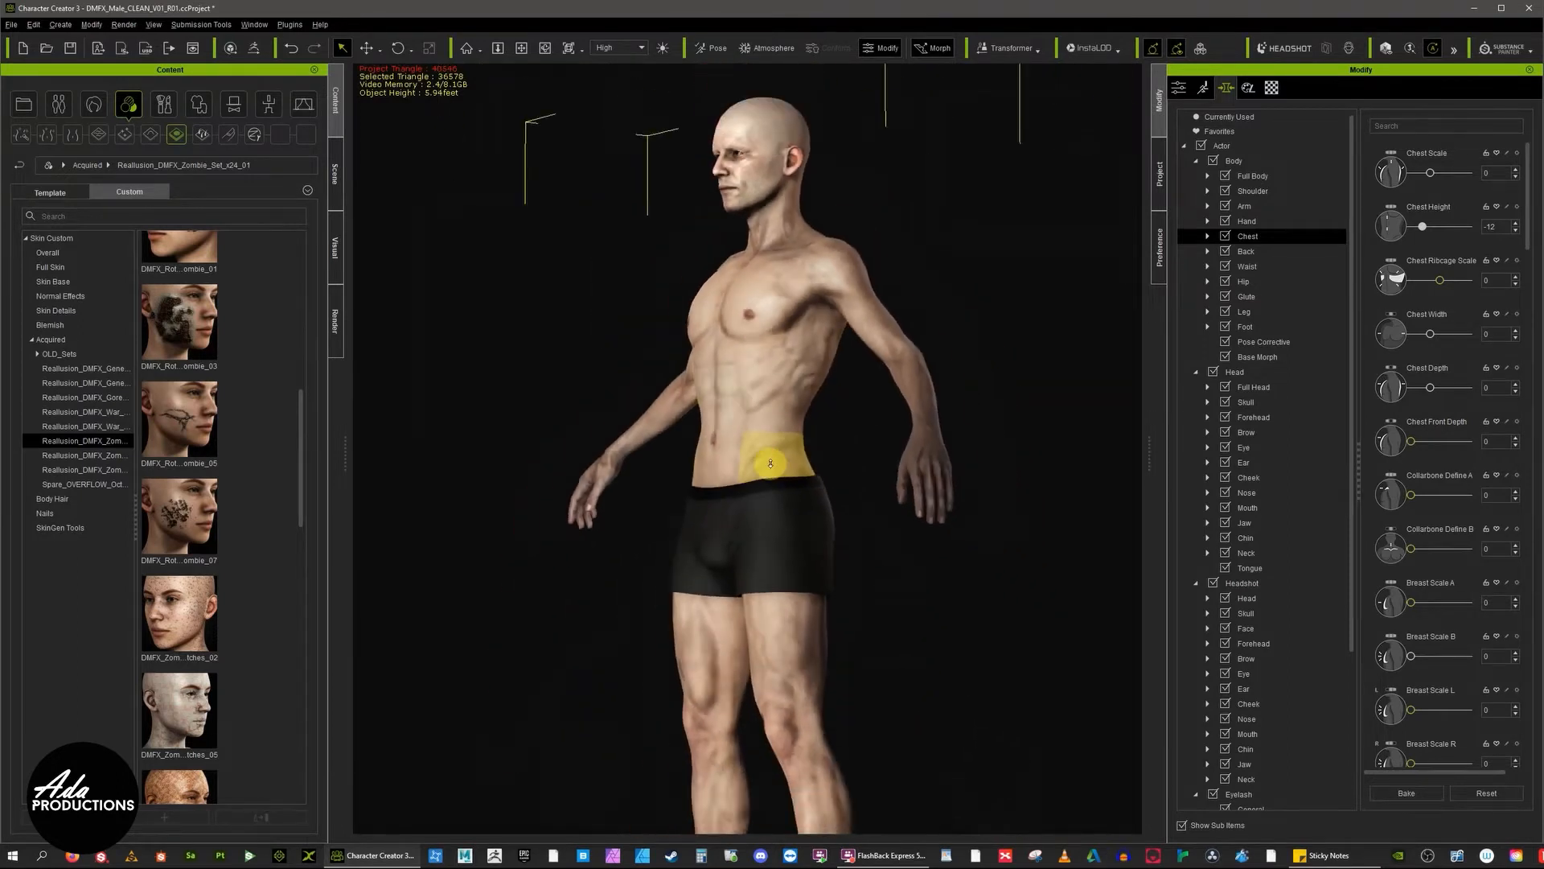
middle_click_drag(765, 490, 769, 415)
right_click_drag(780, 487, 960, 518)
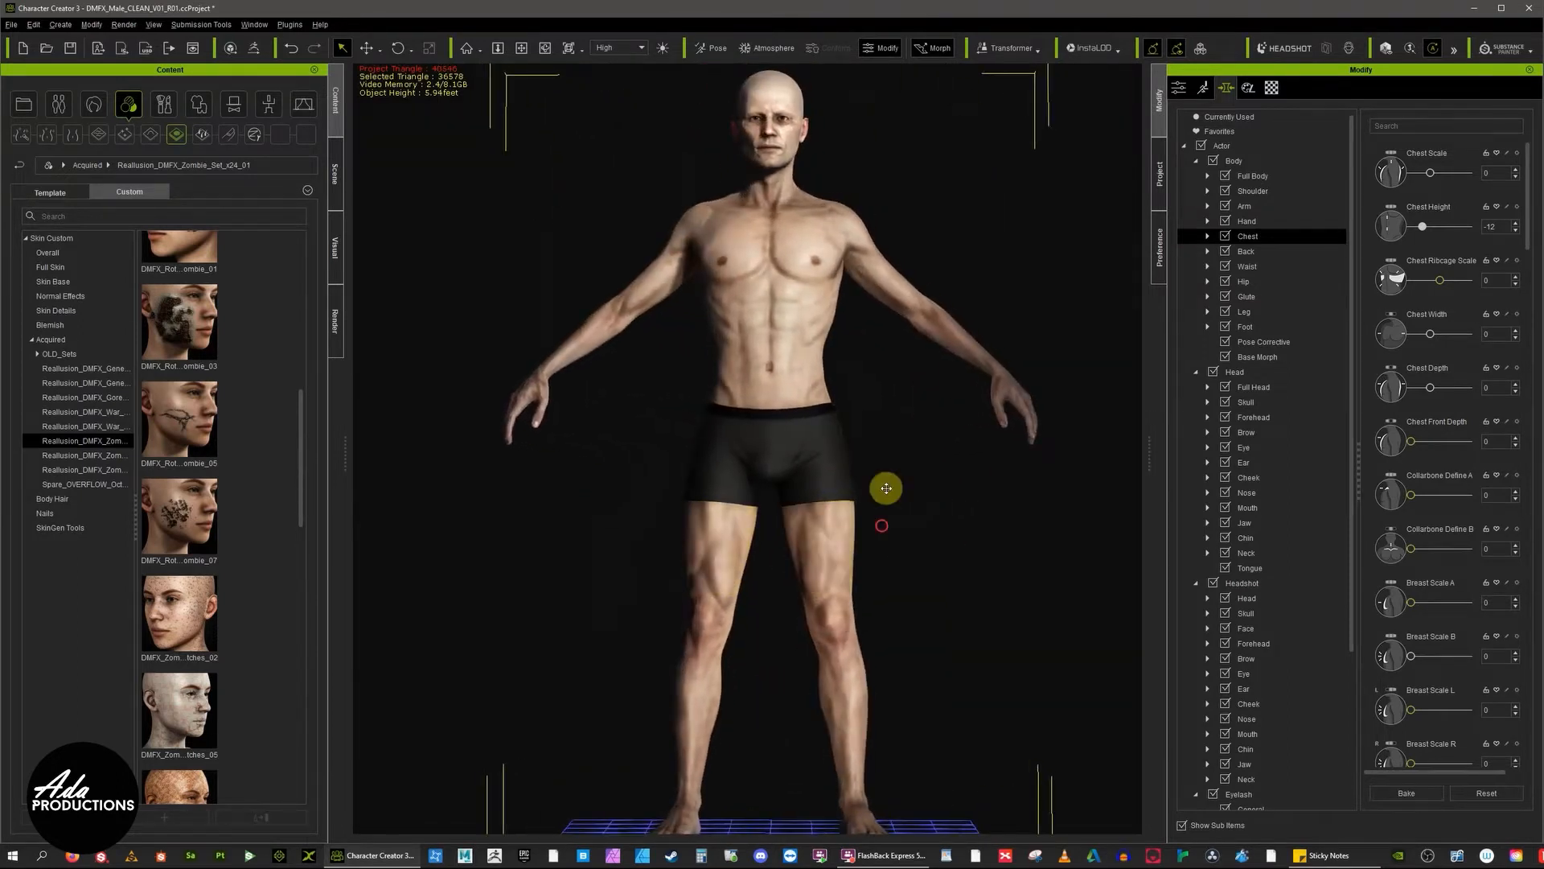
Step: Slim the character's thighs on the model, bringing Thigh Scale to -79
scroll(852, 498, "up", 2)
left_click(826, 519)
left_click_drag(827, 518, 852, 613)
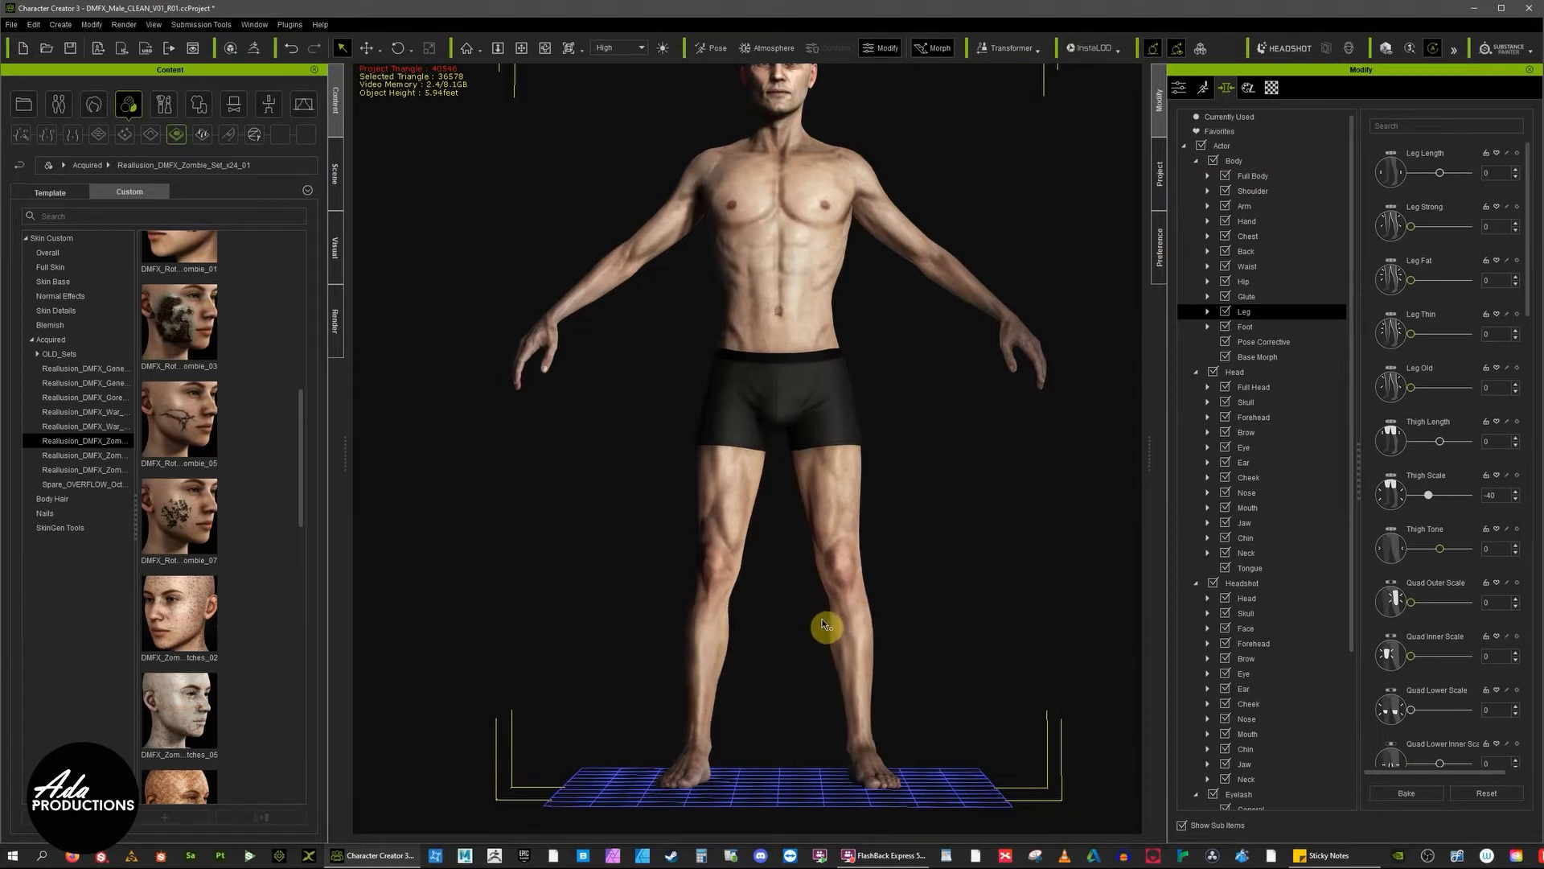
left_click_drag(815, 462, 786, 458)
Step: Narrow the character's ribcage on the model, bringing Chest Width to -38
middle_click_drag(872, 330, 899, 511)
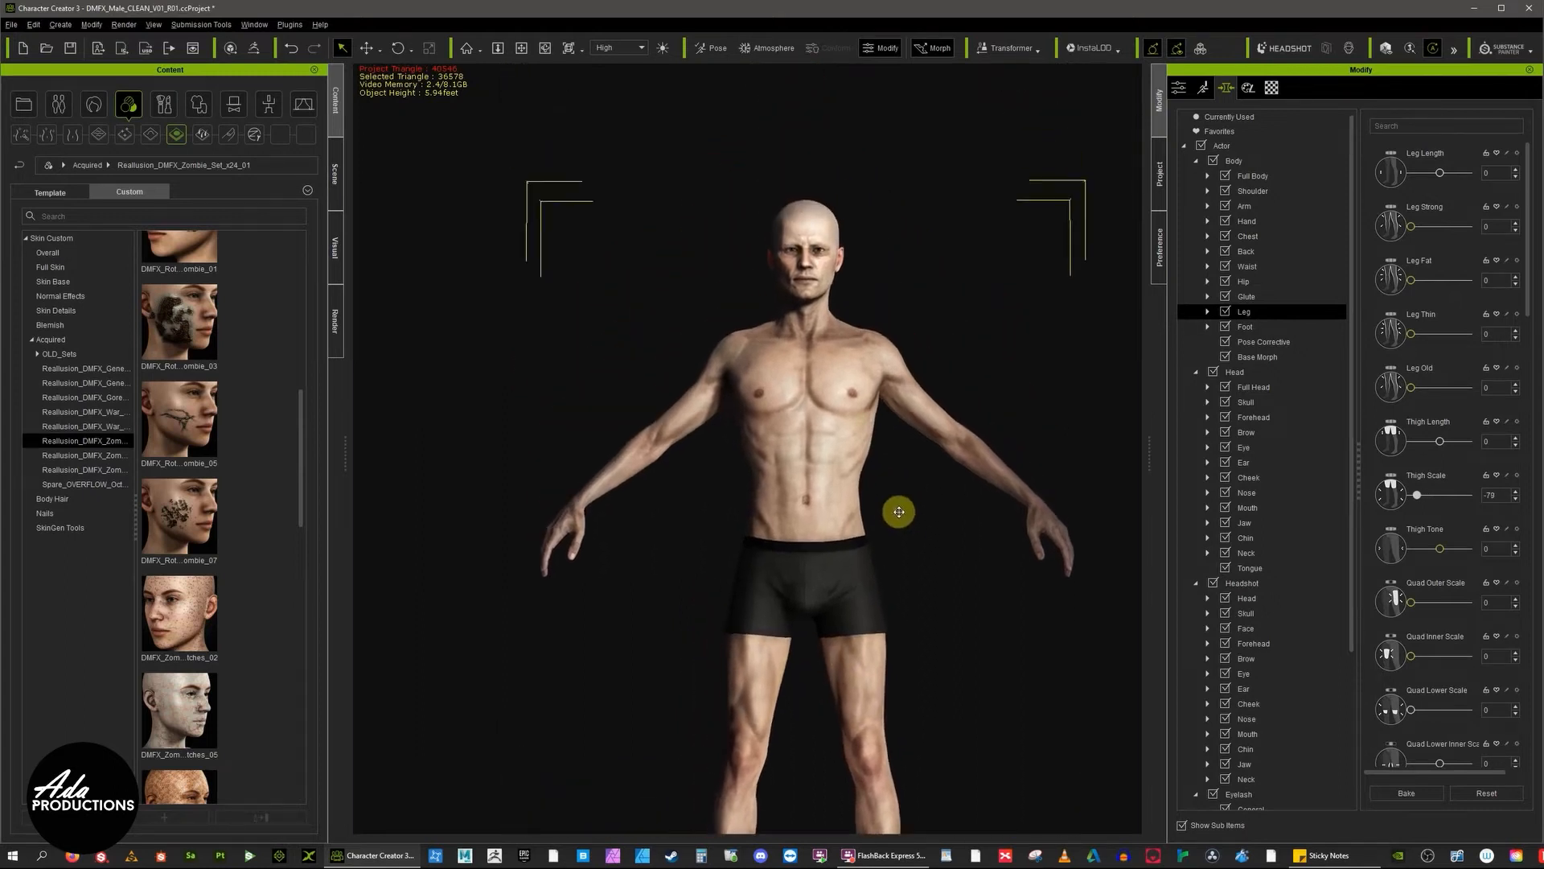
scroll(876, 475, "up", 3)
left_click(865, 457)
left_click_drag(866, 457, 843, 459)
Step: Set Chest Ribcage Scale to -100 and Chest Height to -2
right_click_drag(958, 389, 765, 431)
left_click_drag(1440, 280, 1398, 296)
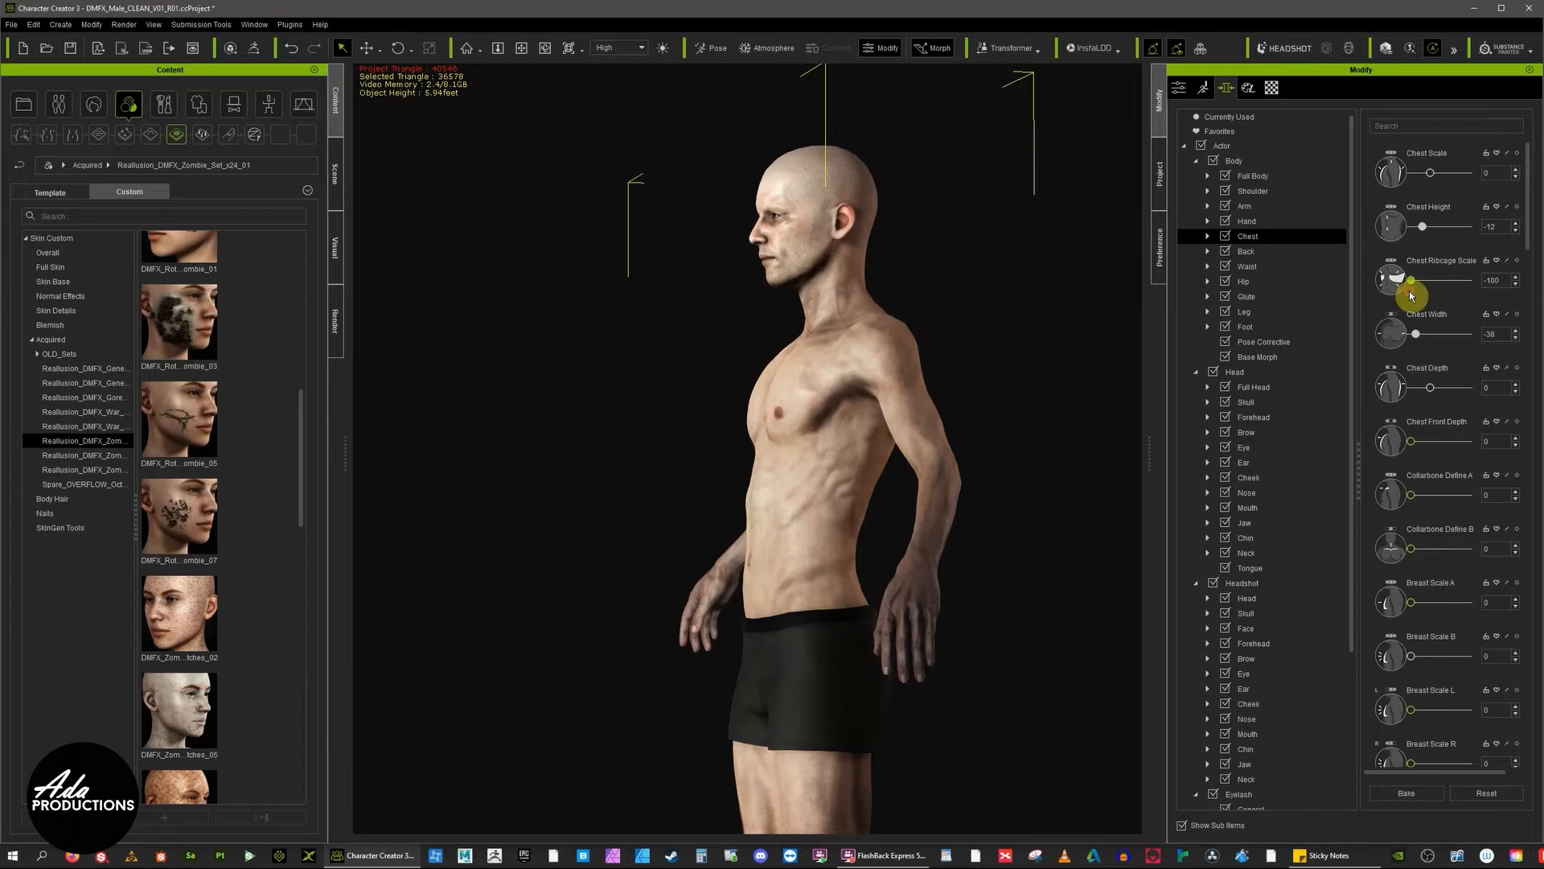
scroll(733, 462, "up", 1)
mouse_move(1423, 227)
left_mouse_down()
mouse_move(1444, 228)
mouse_move(1432, 238)
left_mouse_up()
Step: Blend the full-head morphs: CC3+_Caleb_Head at 28, CC3+_Kevin_Head at 12, CC3+_Jody_Head at 11 and CC3+_Neutral Female at 4
scroll(983, 455, "down", 2)
right_click_drag(941, 438, 1194, 440)
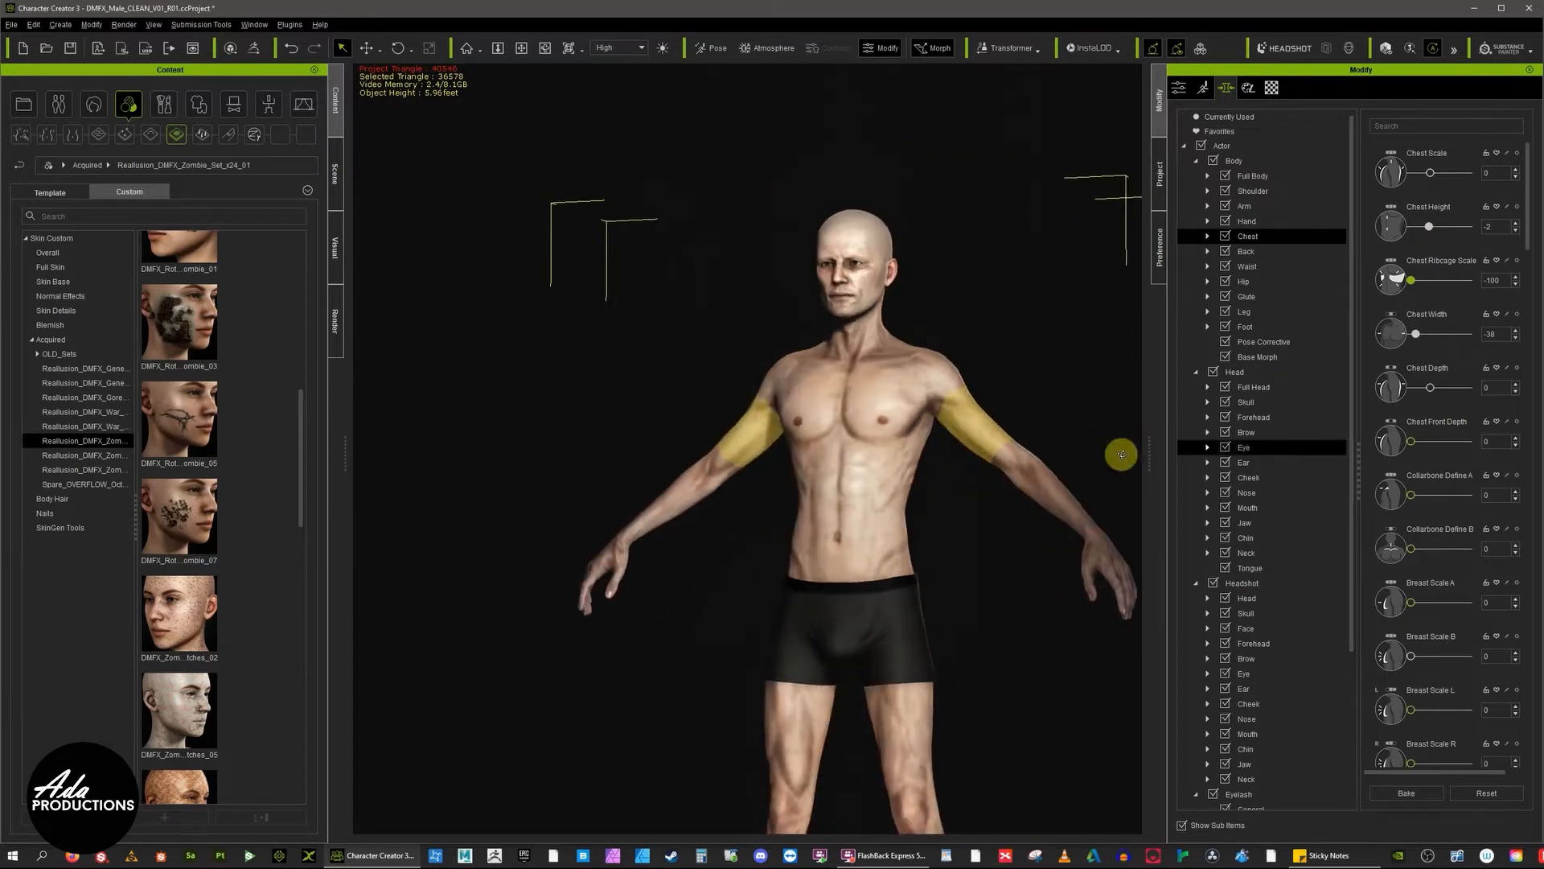
left_click(1248, 386)
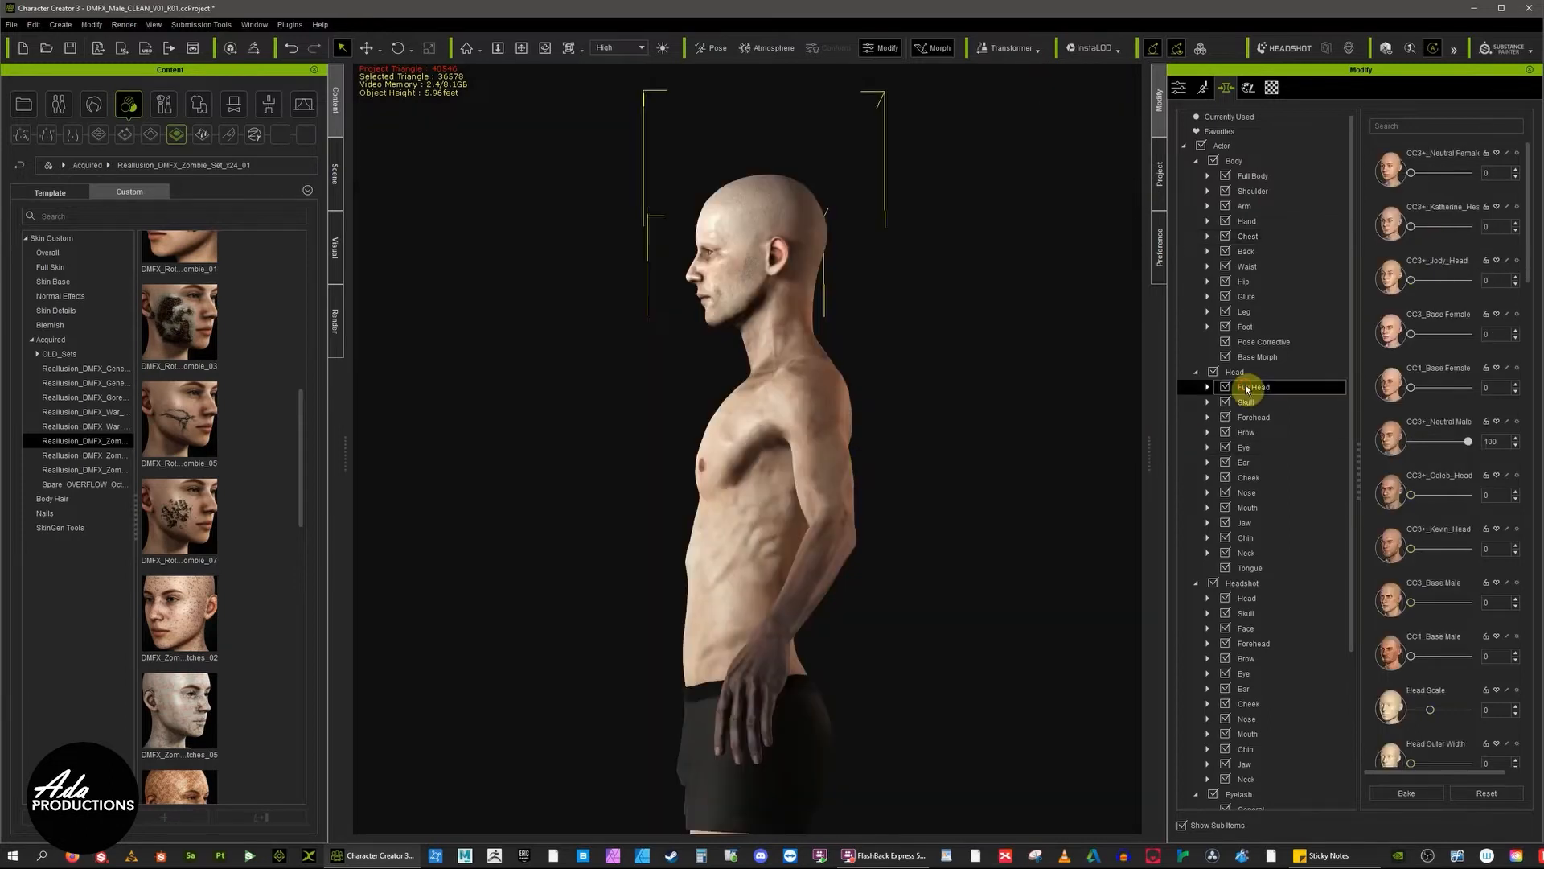
right_click_drag(867, 413, 1329, 387)
scroll(797, 428, "up", 1)
middle_click_drag(837, 432, 922, 524)
left_click_drag(1410, 495, 1428, 495)
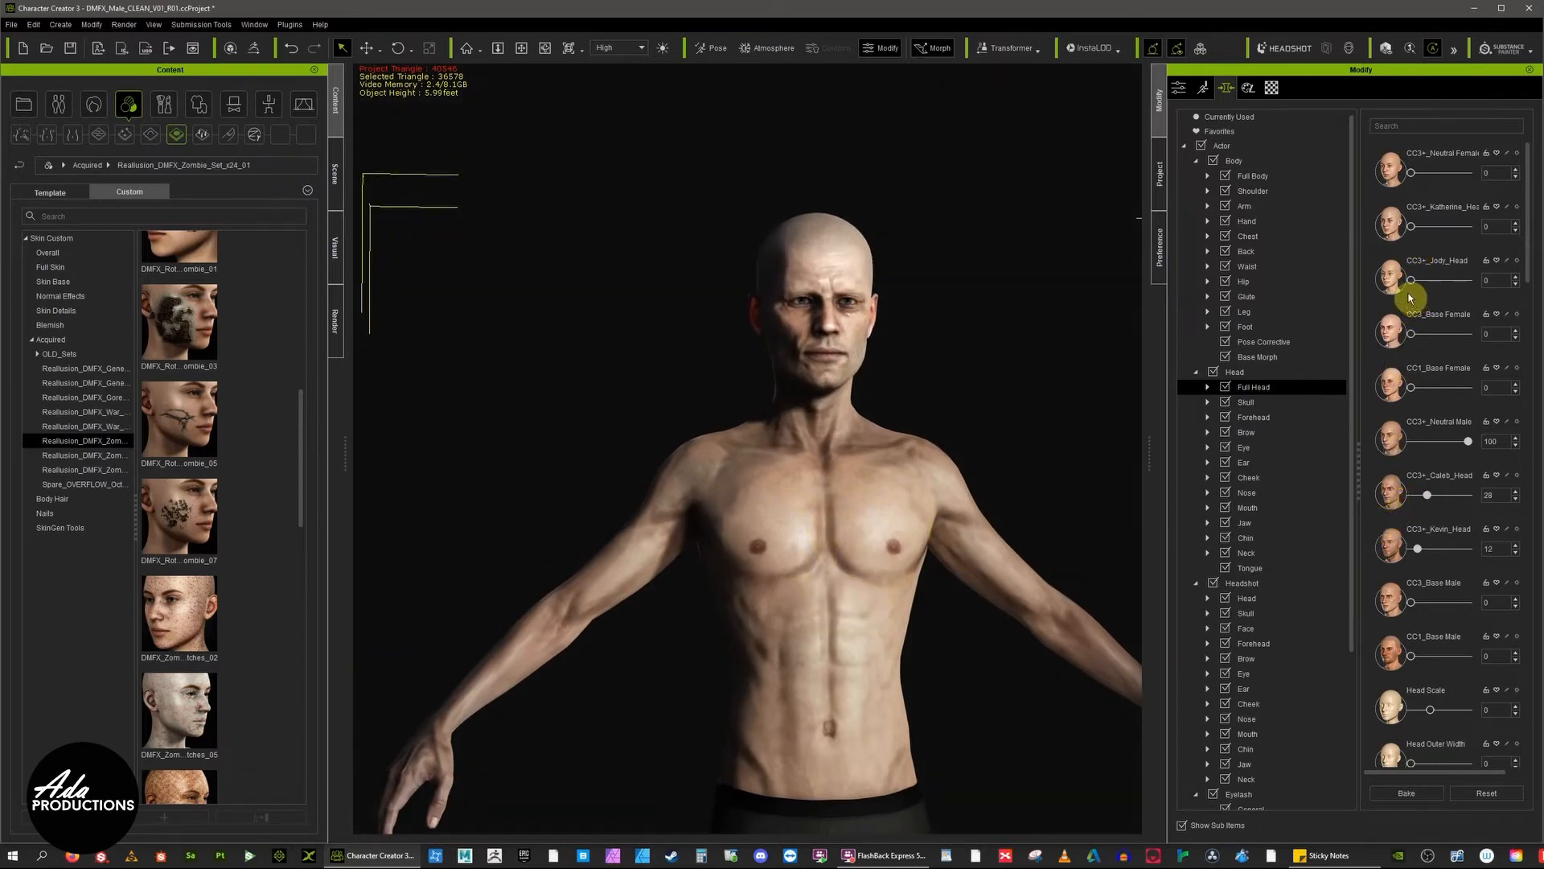
left_click_drag(1411, 280, 1420, 281)
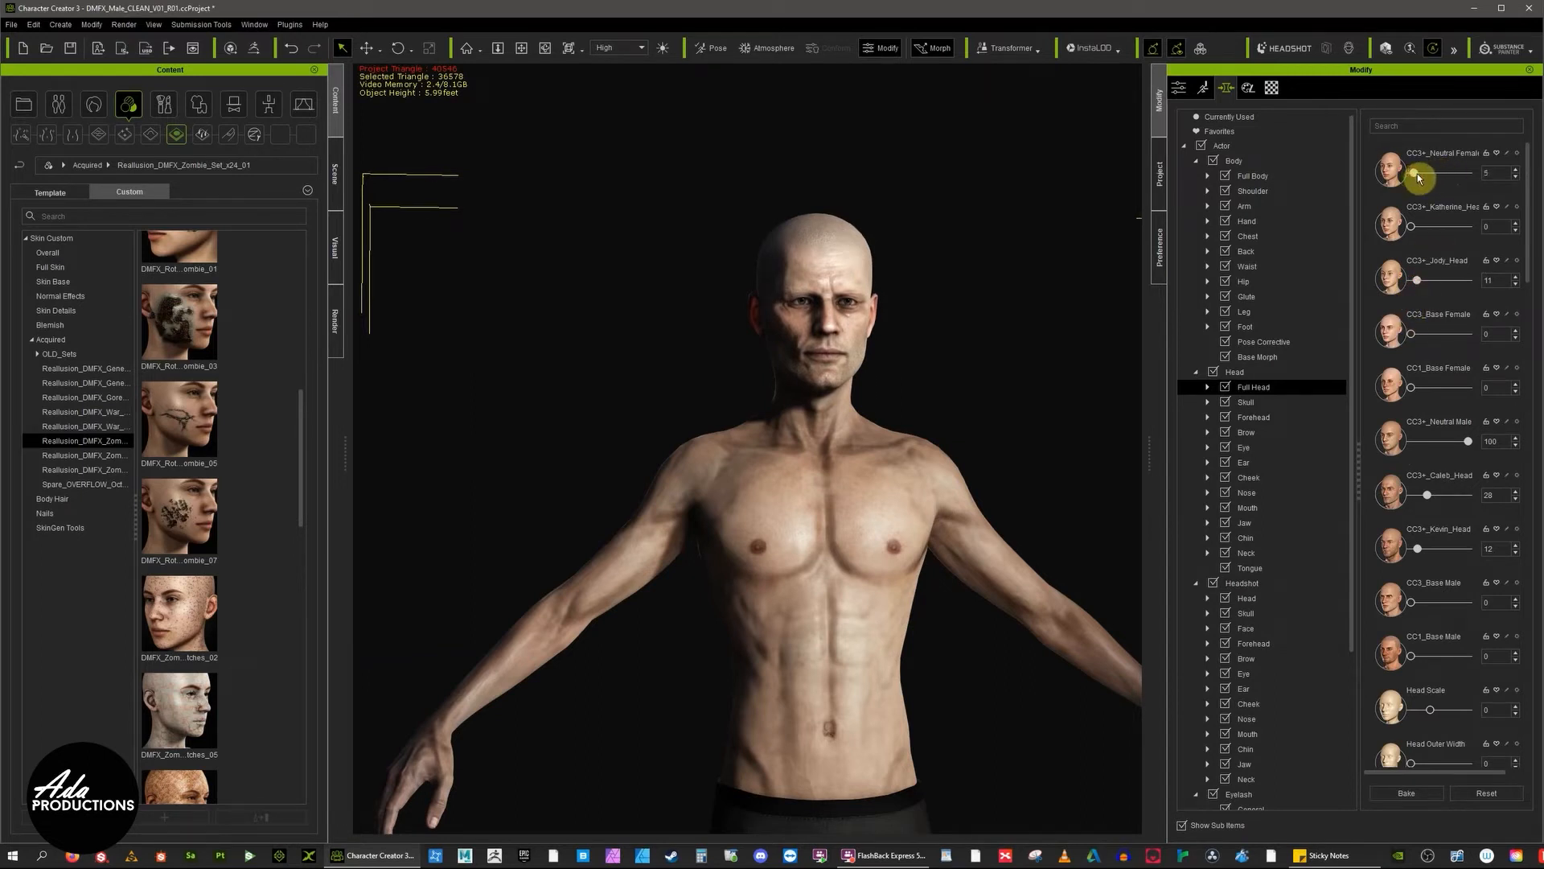
scroll(901, 462, "up", 2)
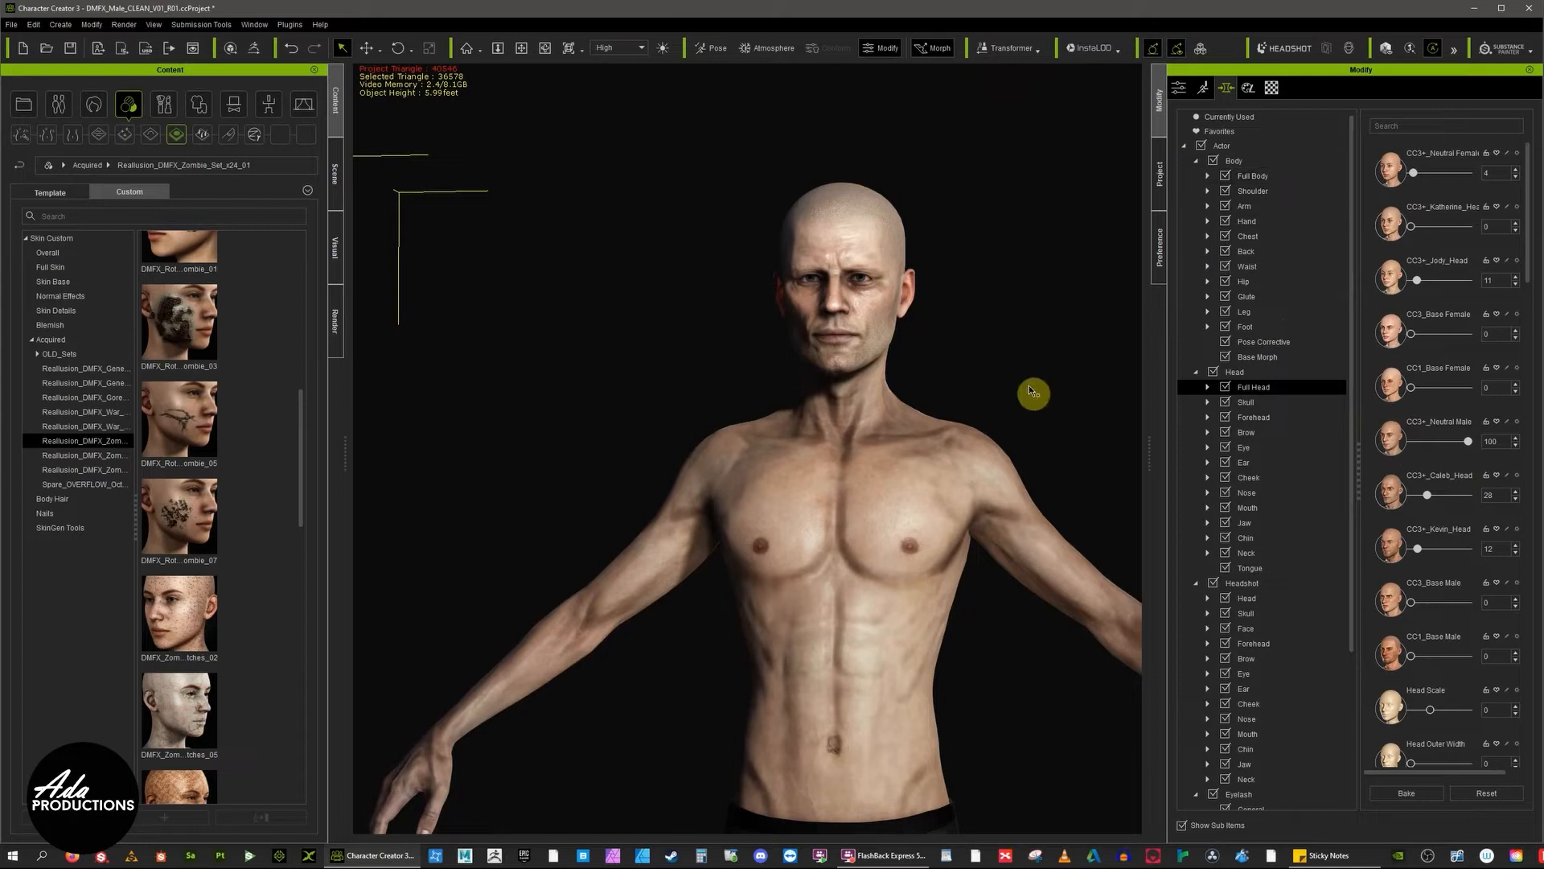
Step: Try the CC3_Base Male morph on the head and return it to 0
scroll(1387, 484, "down", 2)
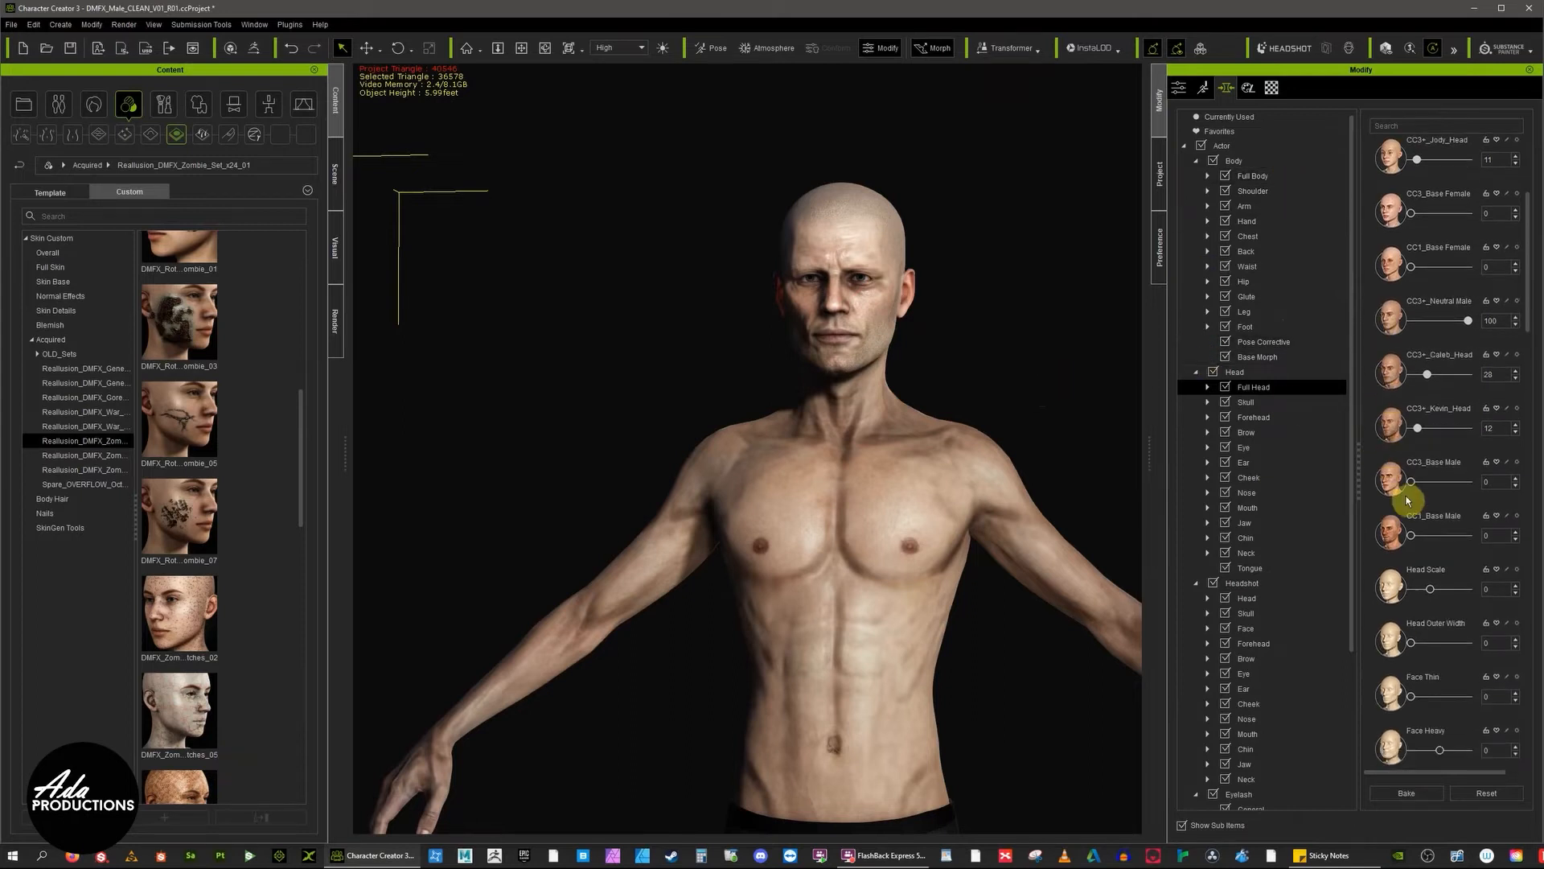
left_click_drag(1412, 483, 1413, 489)
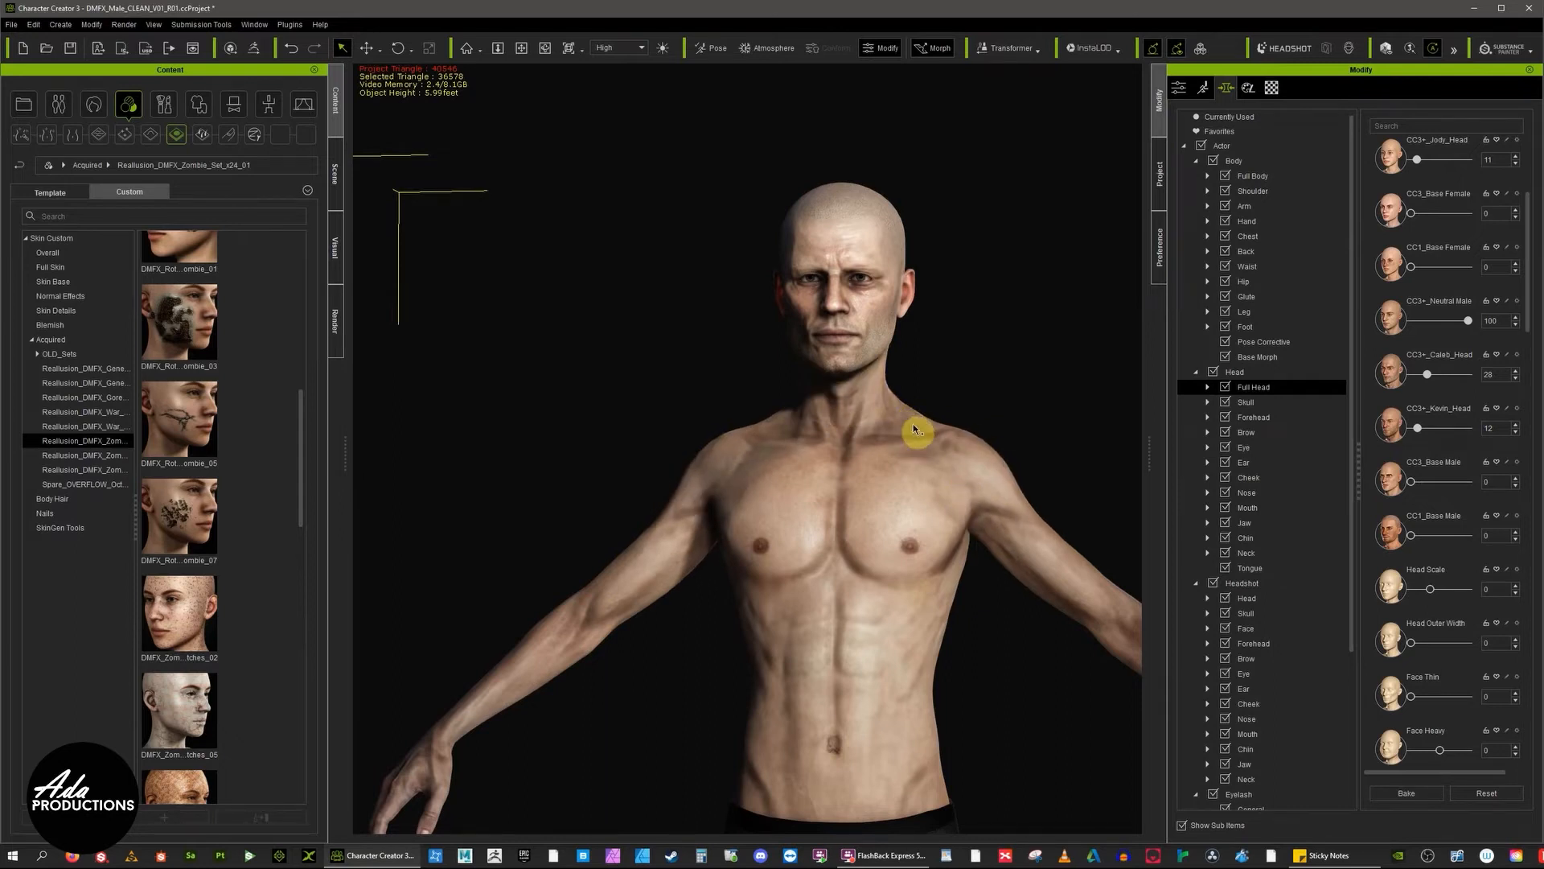
Step: Examine the head and body proportions from the side, the back and the front
right_click_drag(1046, 420, 558, 483)
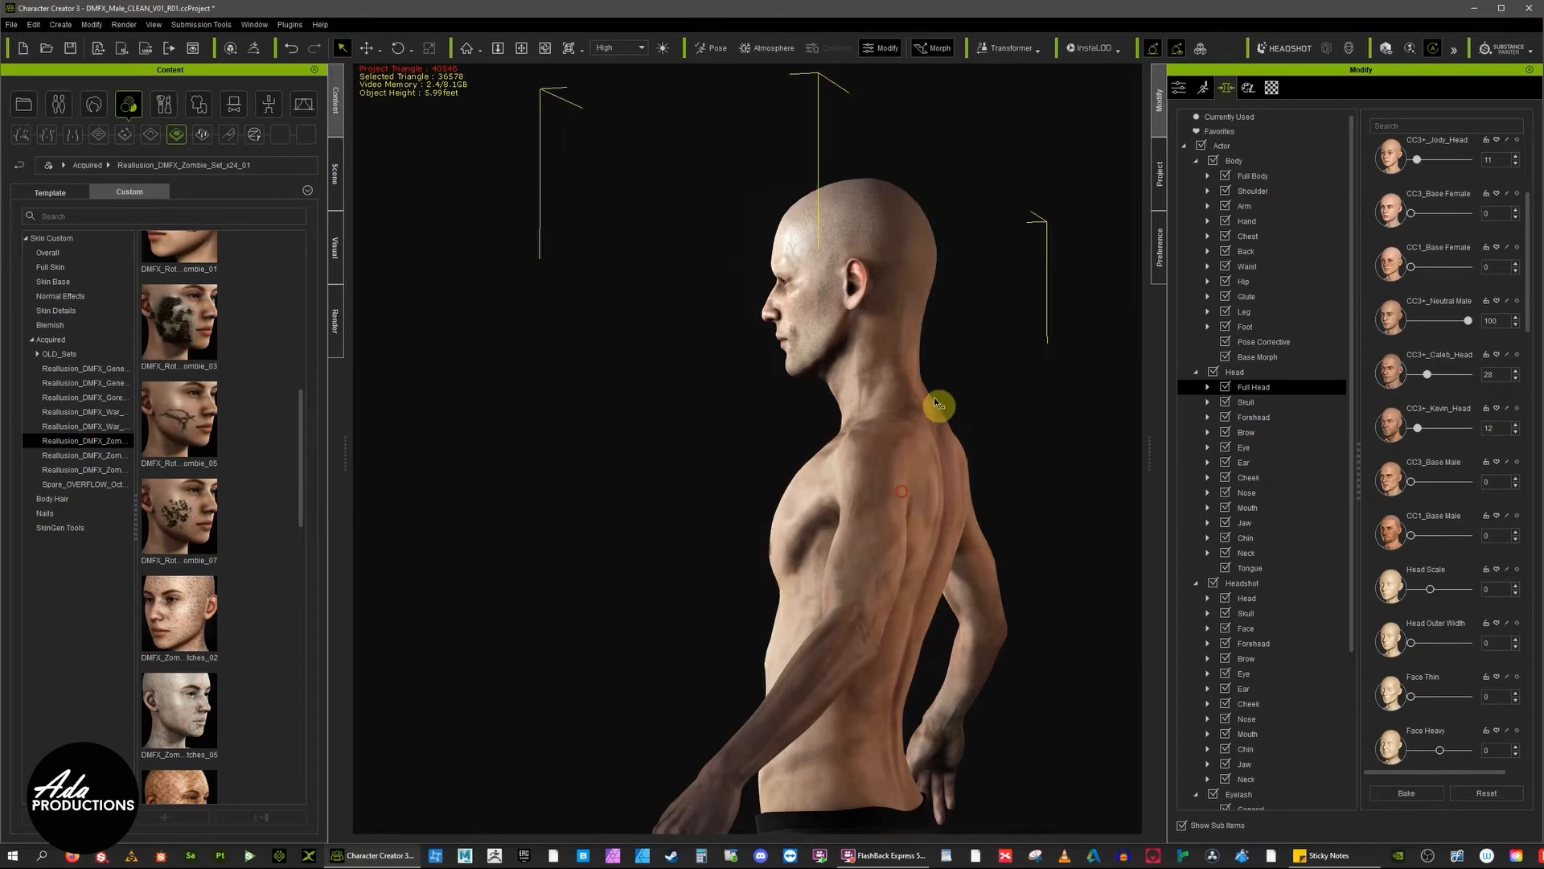
right_click_drag(923, 379, 1160, 379)
scroll(957, 448, "down", 3)
scroll(957, 448, "down", 2)
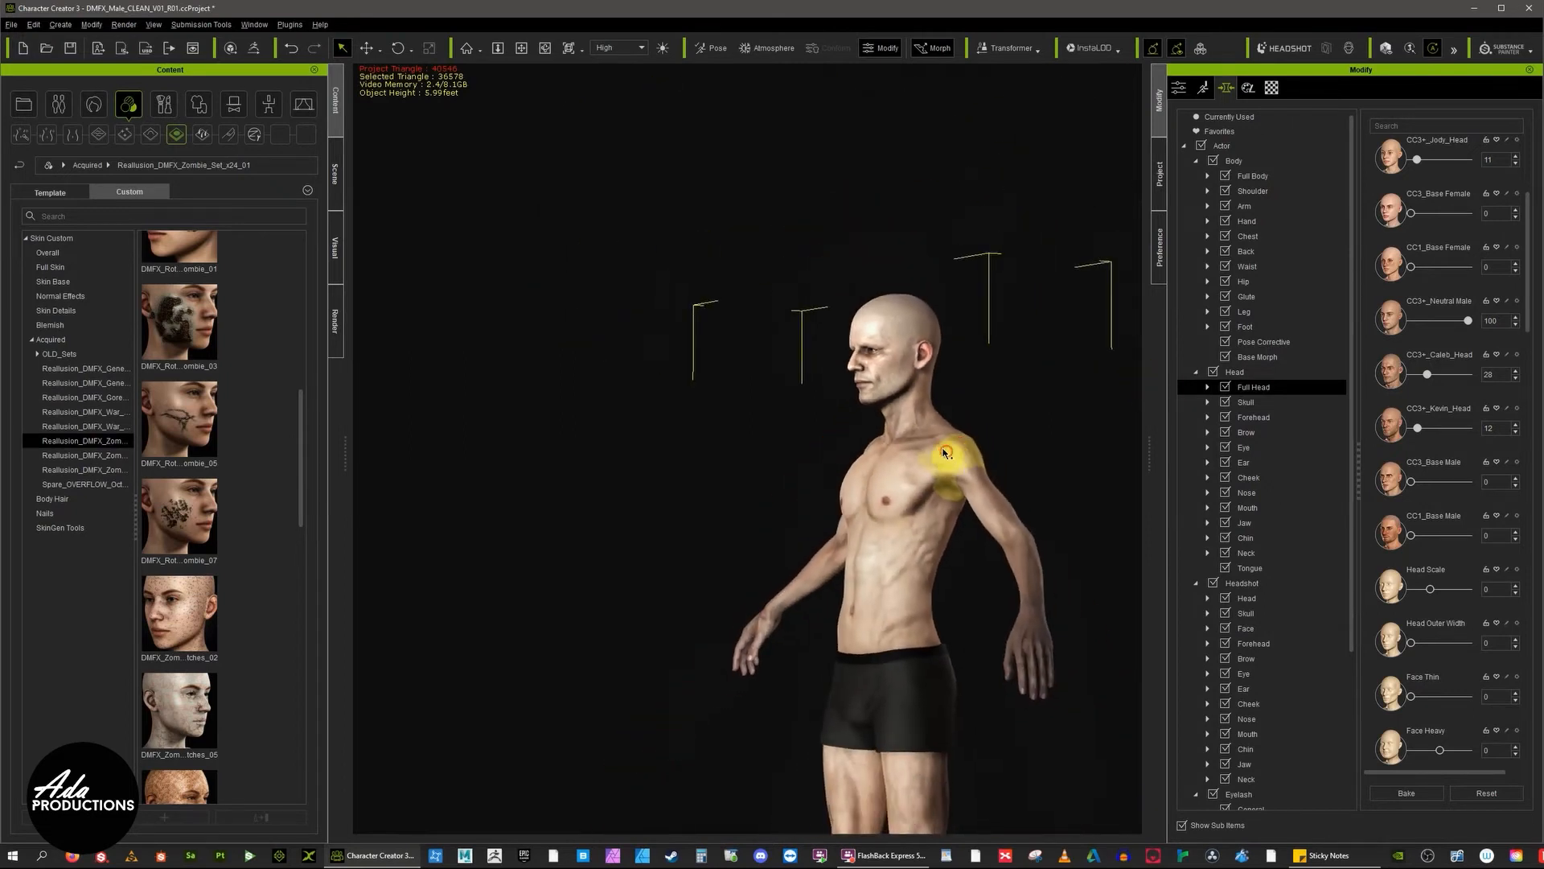
middle_click_drag(952, 456, 897, 359)
right_click_drag(897, 358, 1179, 355)
scroll(921, 389, "up", 1)
scroll(904, 381, "up", 1)
mouse_move(893, 375)
middle_mouse_down()
mouse_move(932, 362)
mouse_move(907, 328)
mouse_move(903, 383)
middle_mouse_up()
Step: Reduce the size of the head by setting the general full-head morph Head Scale to -23
scroll(876, 355, "up", 2)
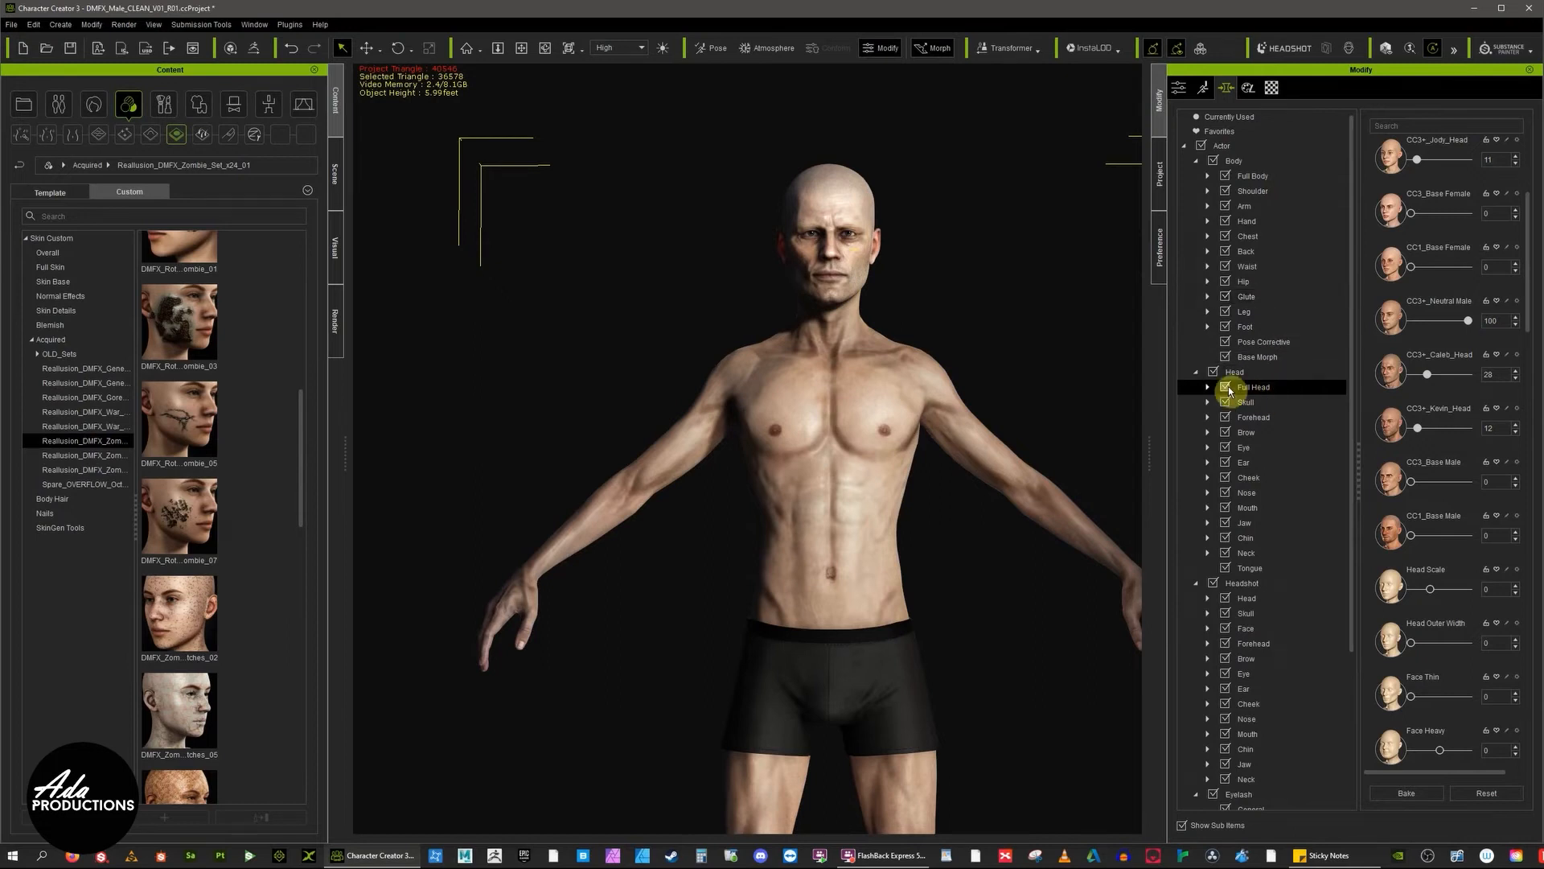
left_click(1253, 390)
left_click_drag(1430, 176, 1422, 176)
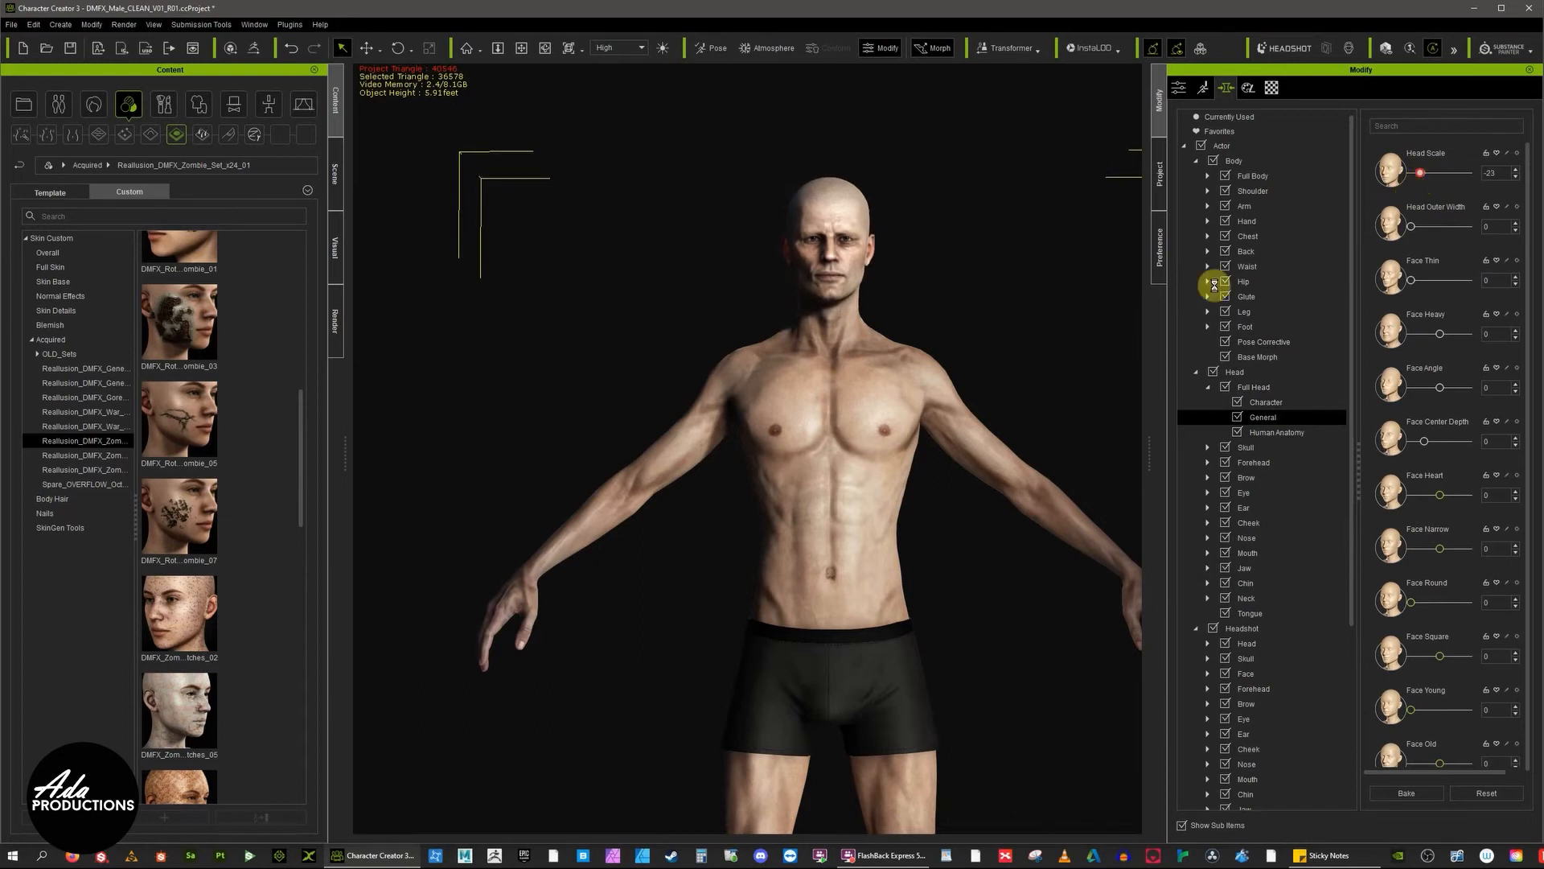
Step: Refine the face shape by setting Face Thin to 26 and Face Angle to -5
scroll(930, 410, "up", 6)
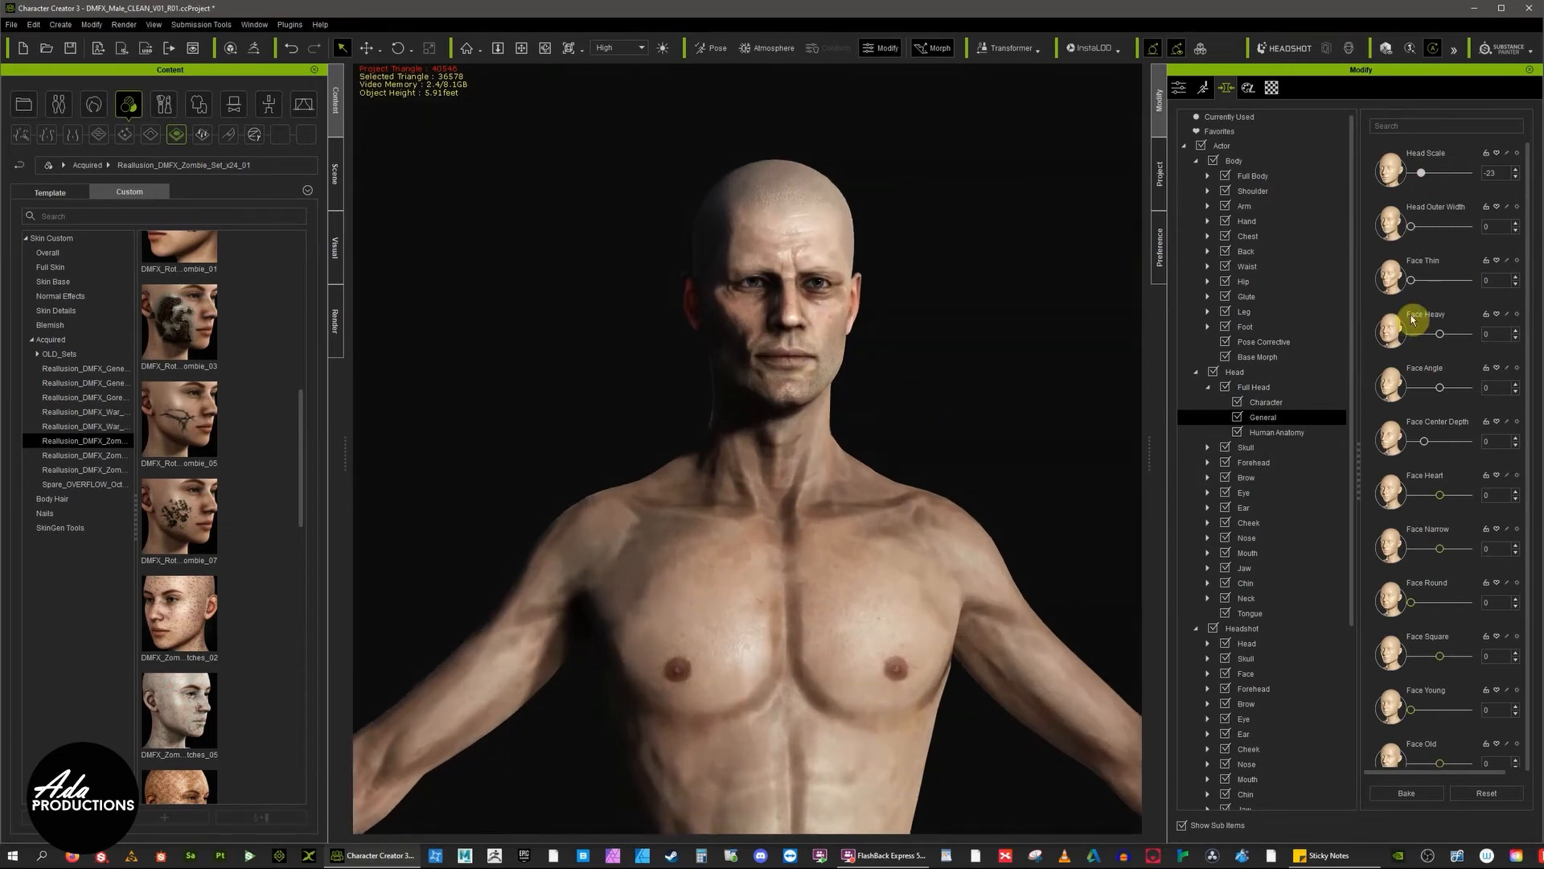
left_click_drag(1411, 280, 1437, 281)
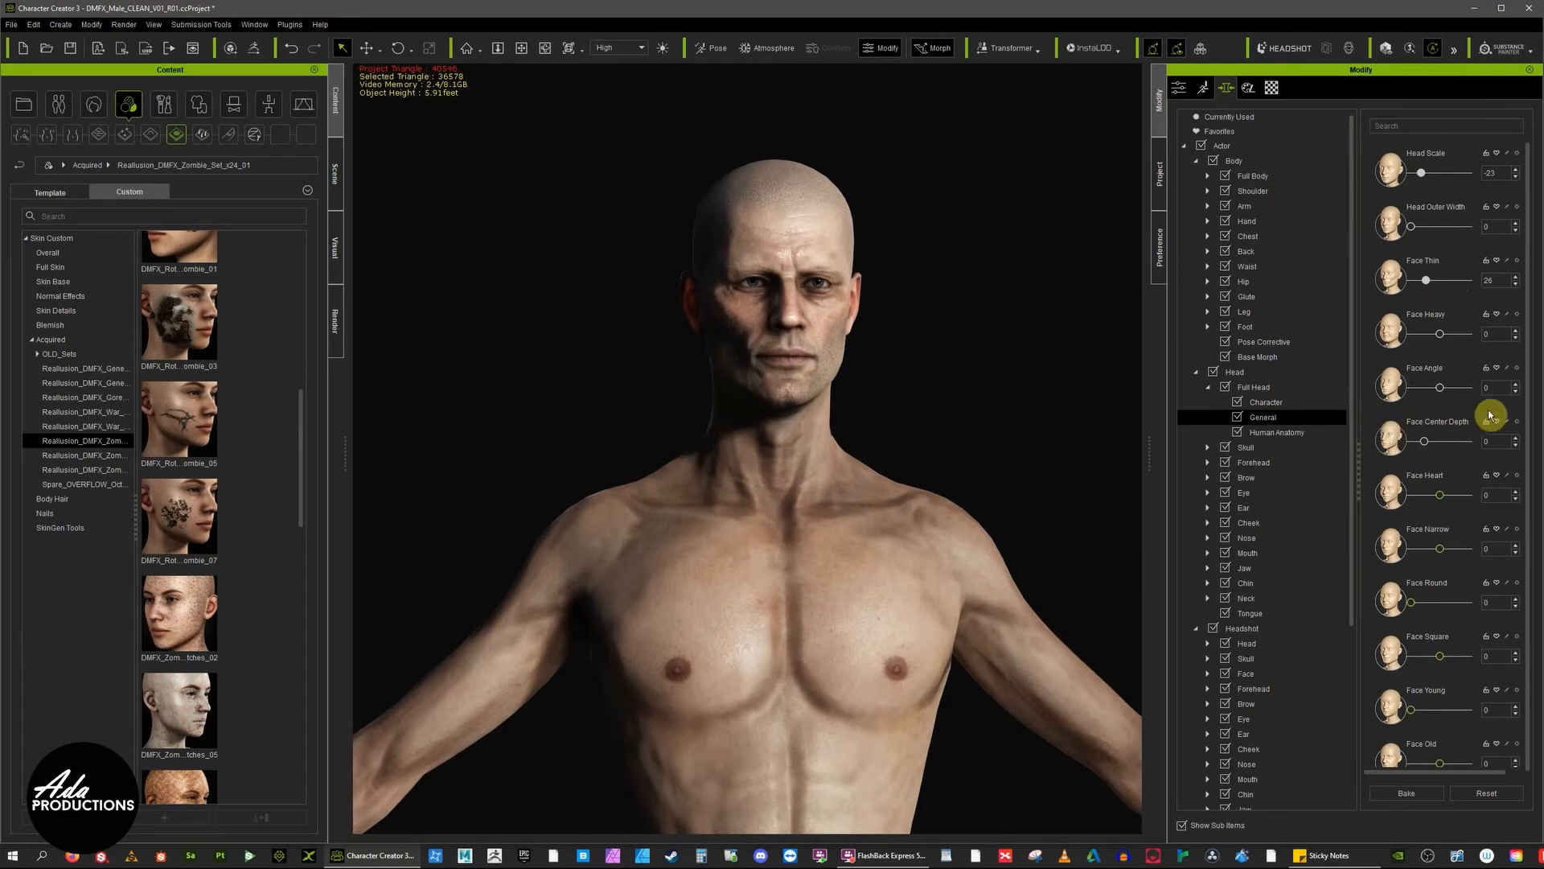
left_click(1465, 393)
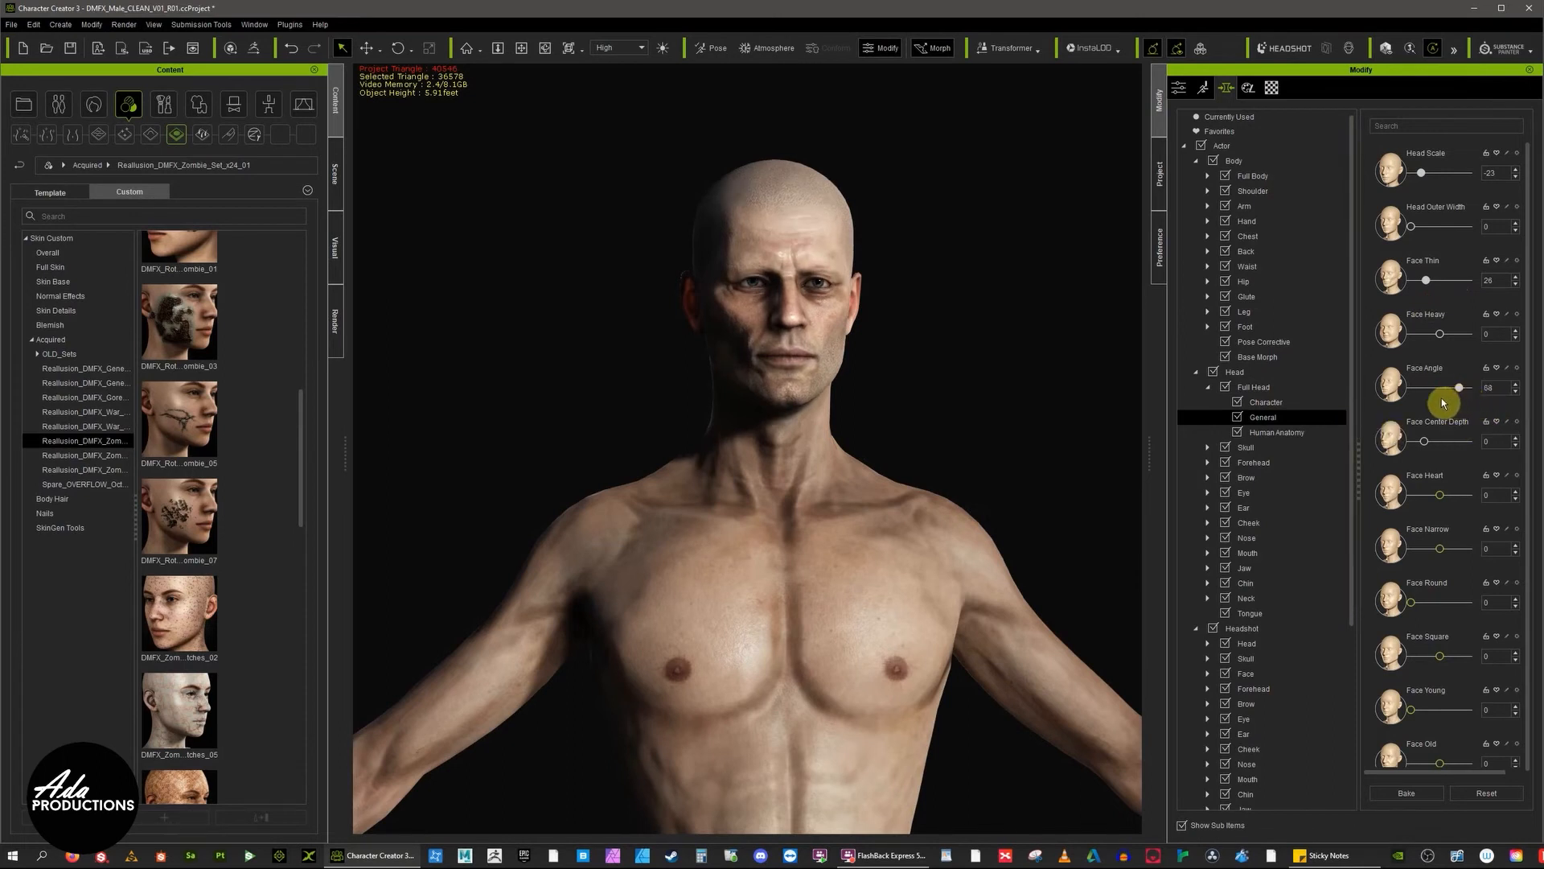
left_click(1439, 392)
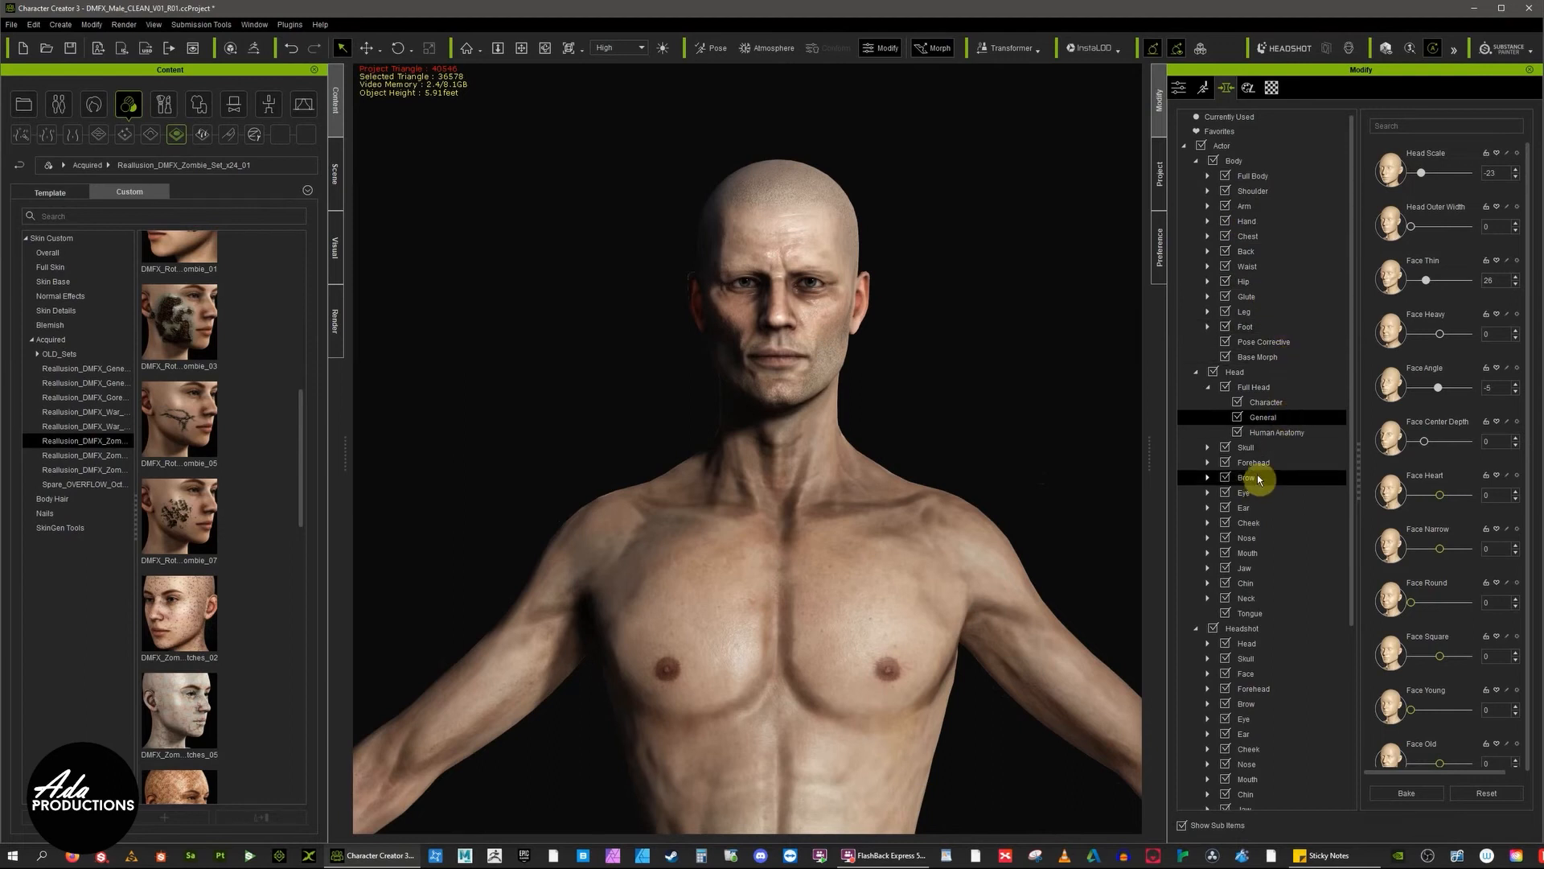
Step: Adjust the skull by setting Skull Width to -3 and Skull Height to -6
left_click(1260, 447)
left_click_drag(1440, 227, 1438, 227)
left_click_drag(1423, 173, 1423, 174)
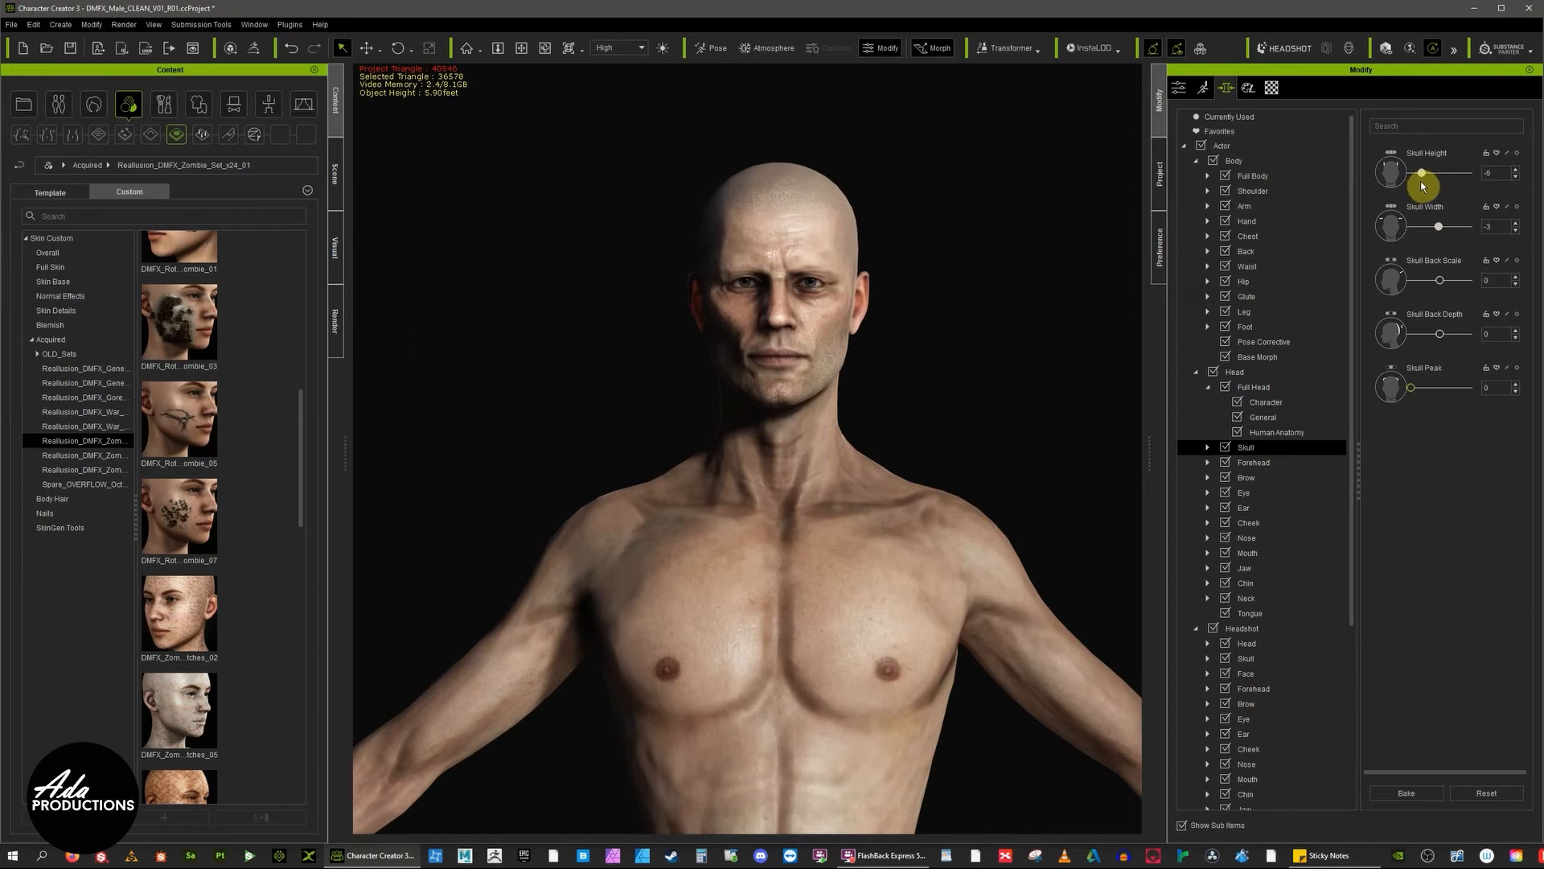
Step: Set Ear Angle Out to 63, and shape the jaw with Jaw Corner Height 33, Jaw Corner Width 16 and Jaw Scale L 20
left_click(1260, 464)
scroll(940, 415, "up", 3)
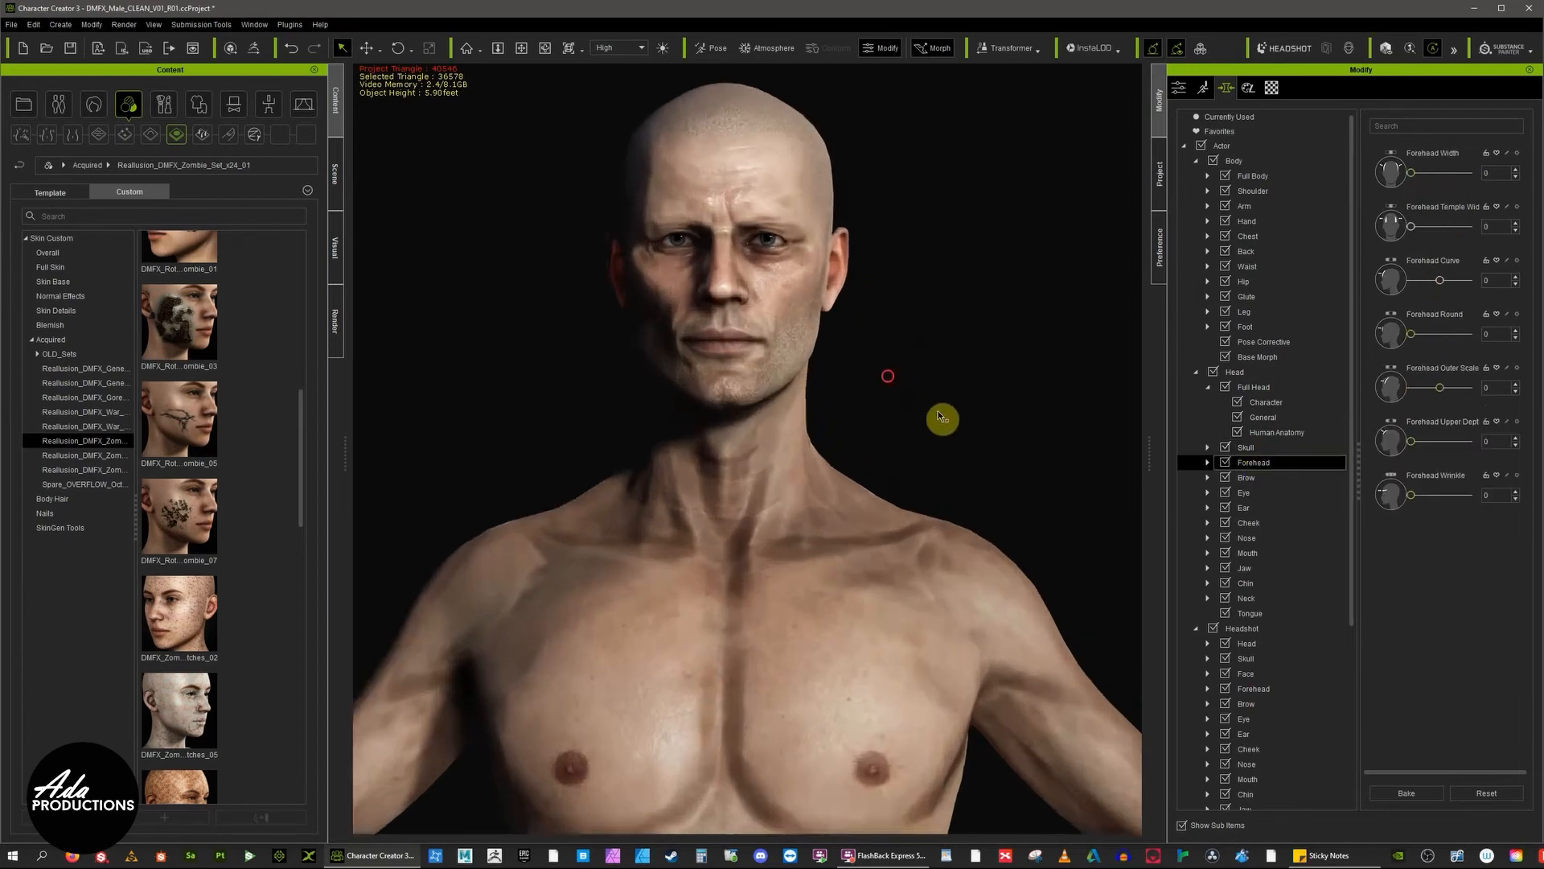
right_click_drag(942, 418, 829, 414)
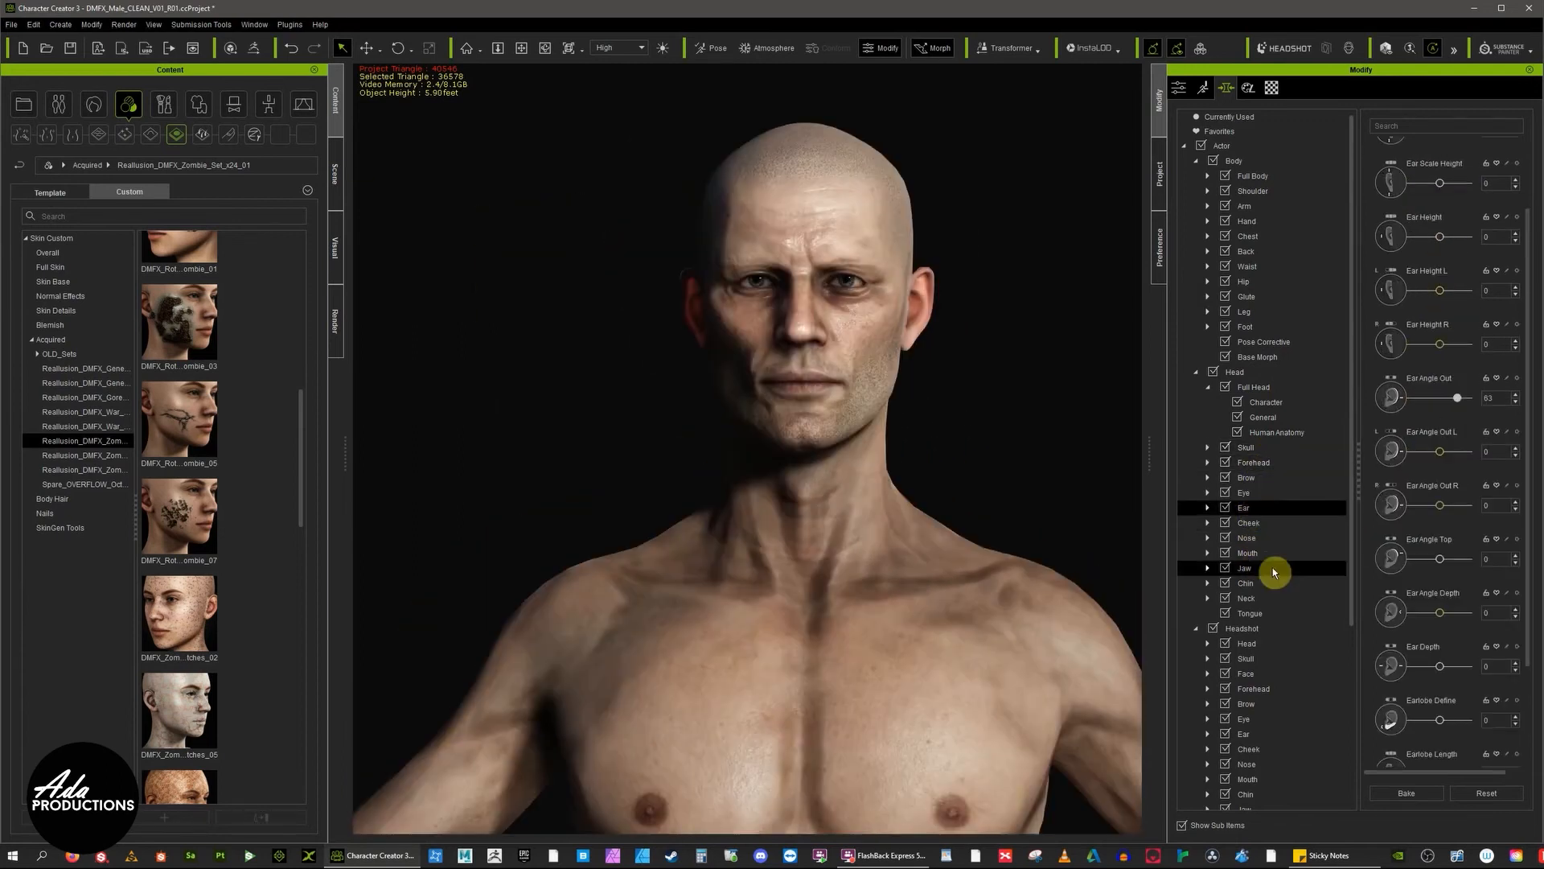
left_click(1274, 572)
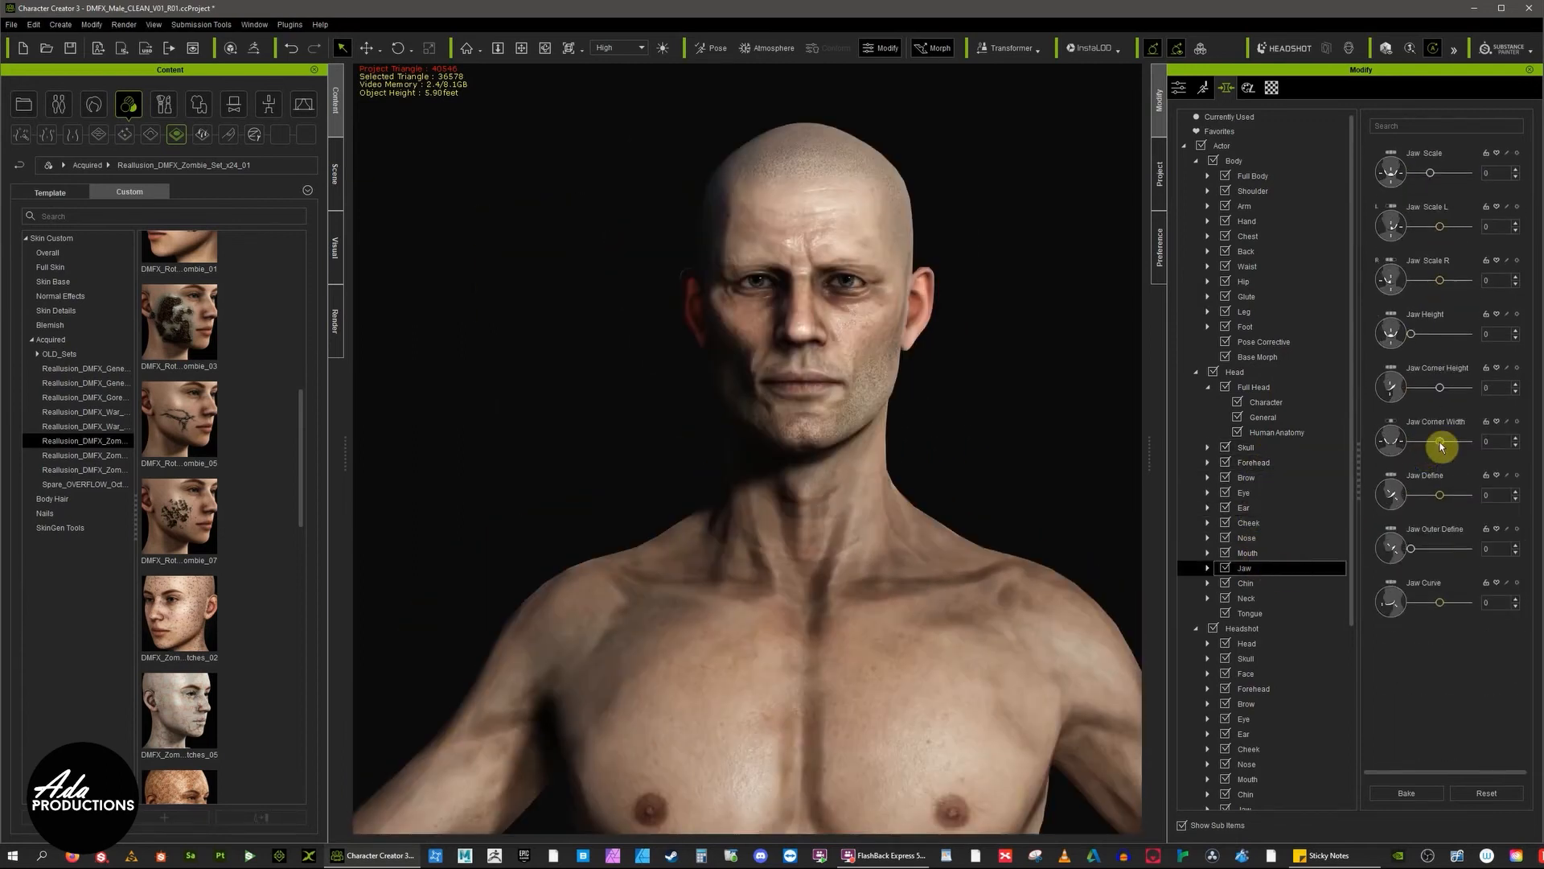
left_click_drag(1437, 387, 1449, 388)
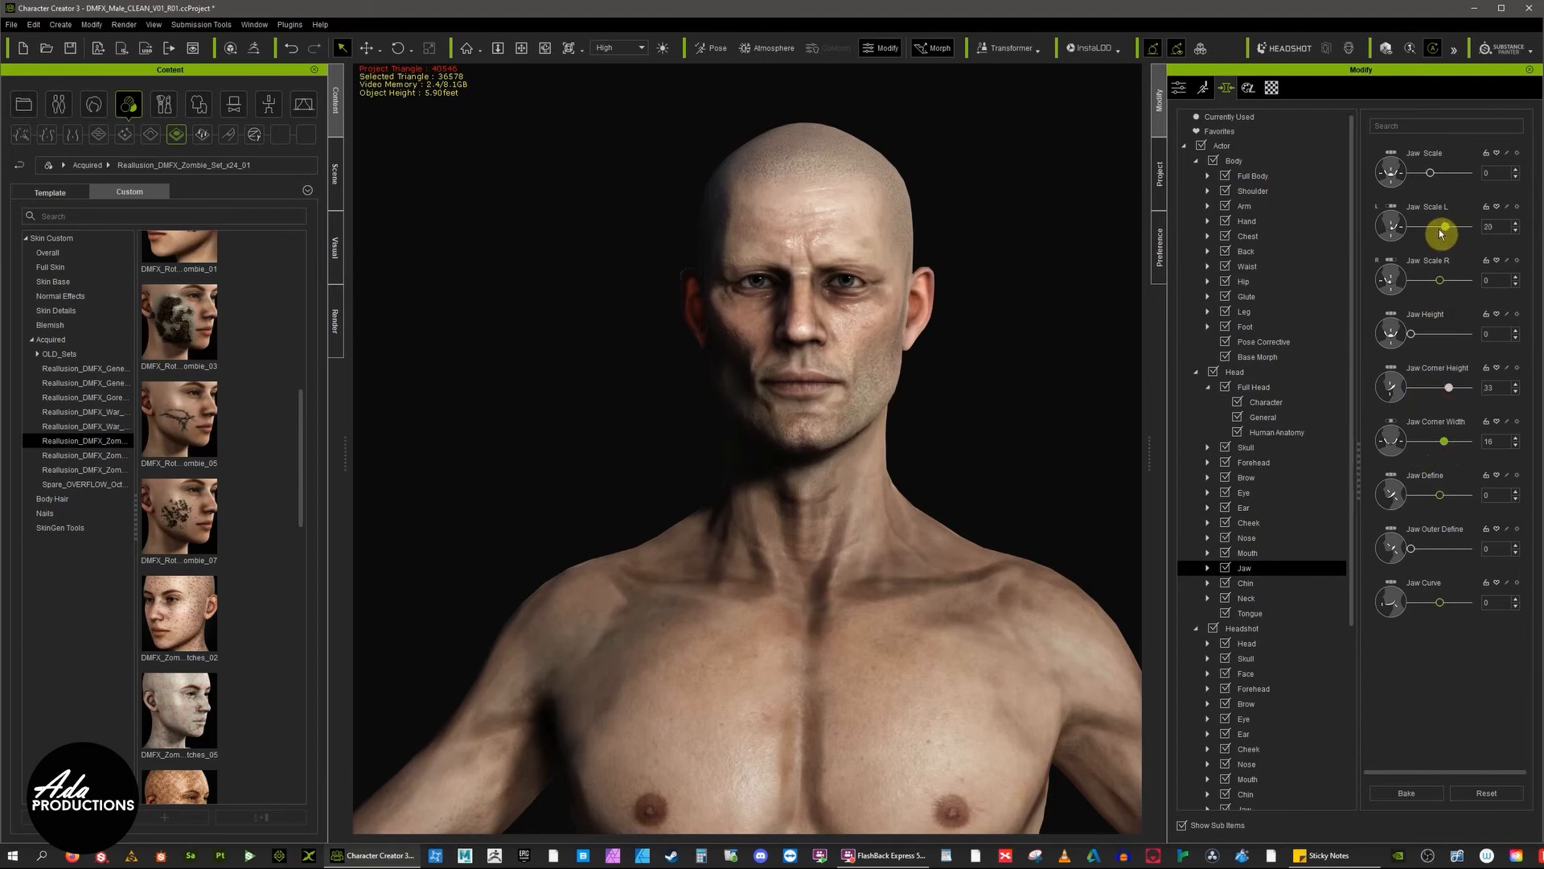
Step: Thin the lips with the mouth morphs Lip Upper Scale -44, Lip Thin B 42 and Lip Upper Depth 3
left_click(1251, 554)
left_click(1443, 441)
scroll(1421, 600, "down", 3)
left_click_drag(1440, 636, 1432, 678)
scroll(1424, 678, "down", 2)
scroll(1435, 672, "down", 2)
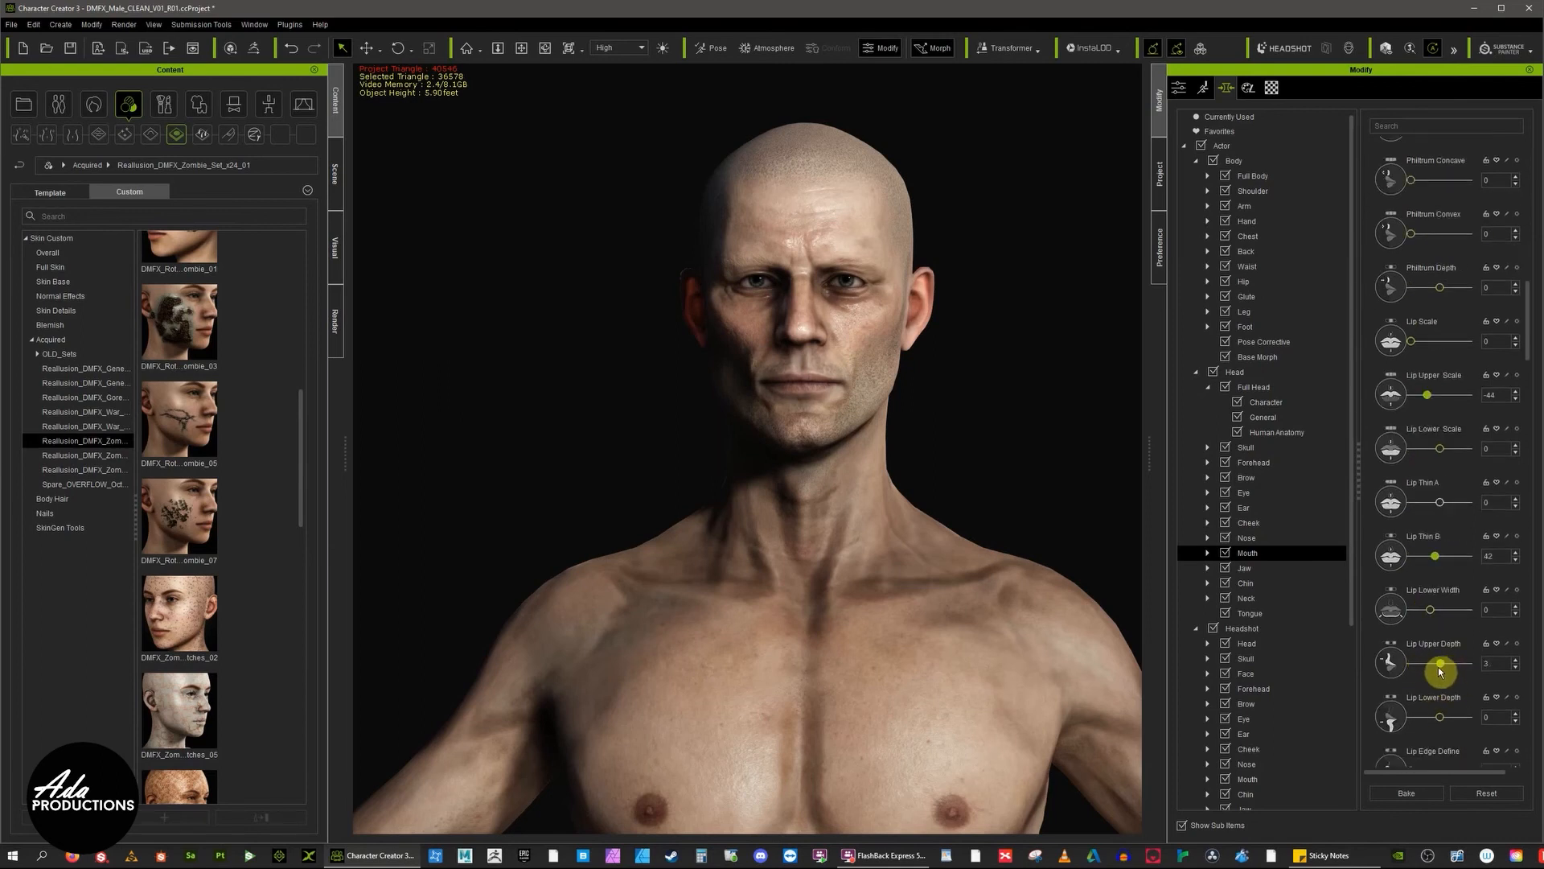
Step: Widen the chin by setting Chin Width to 68, Chin Width L to 16 and Chin Width R to 51
left_click(1231, 582)
scroll(1433, 512, "down", 1)
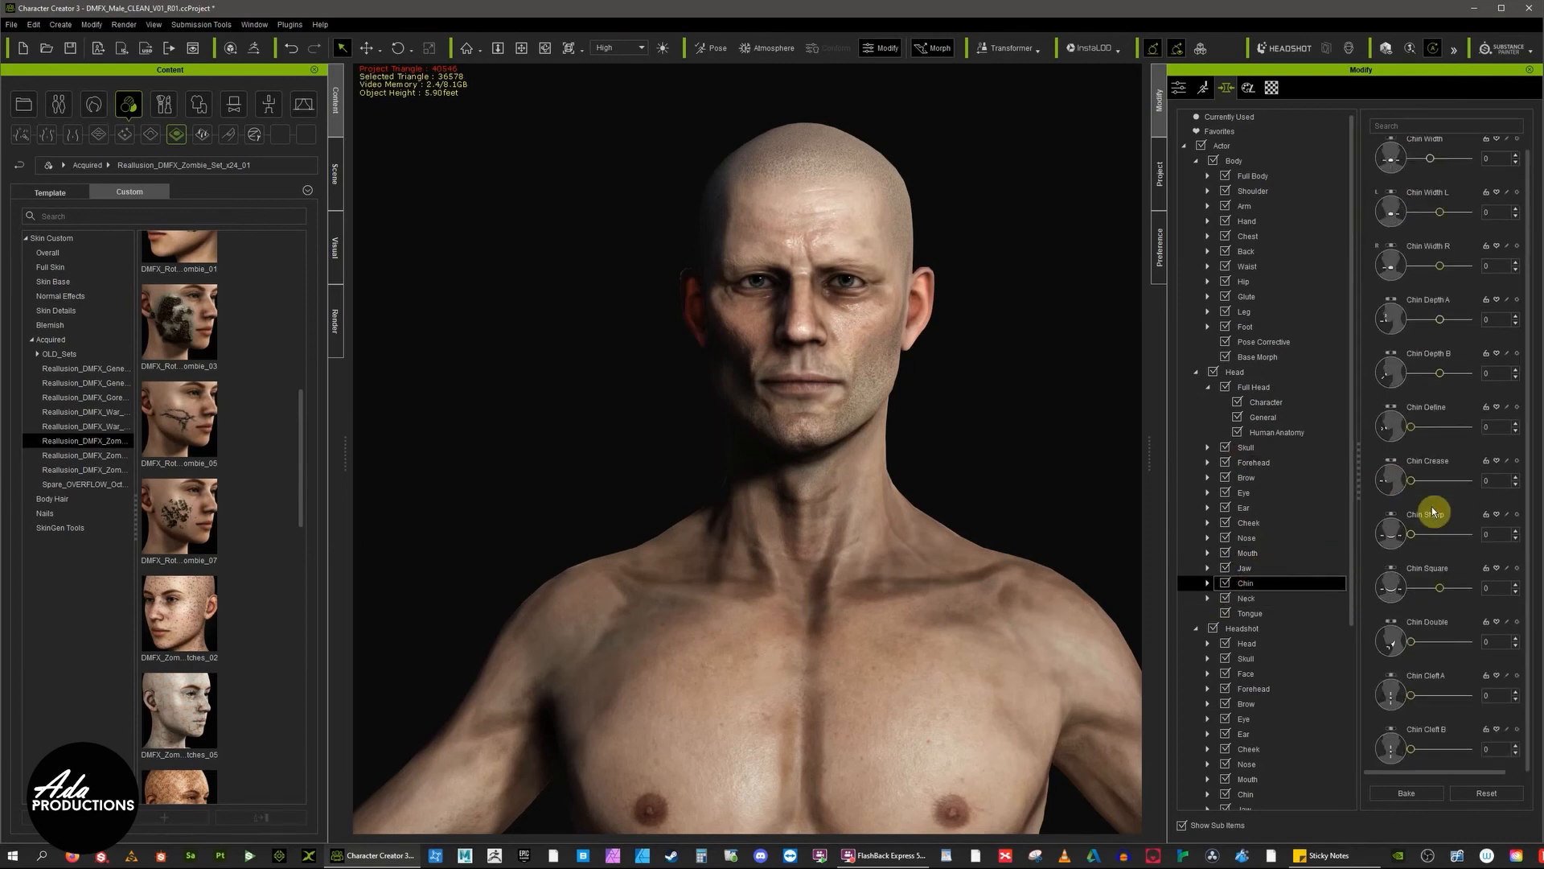
left_click(1444, 211)
left_click_drag(1460, 166, 1453, 166)
left_click_drag(1442, 265, 1456, 265)
scroll(994, 330, "up", 2)
middle_click_drag(994, 330, 1003, 369)
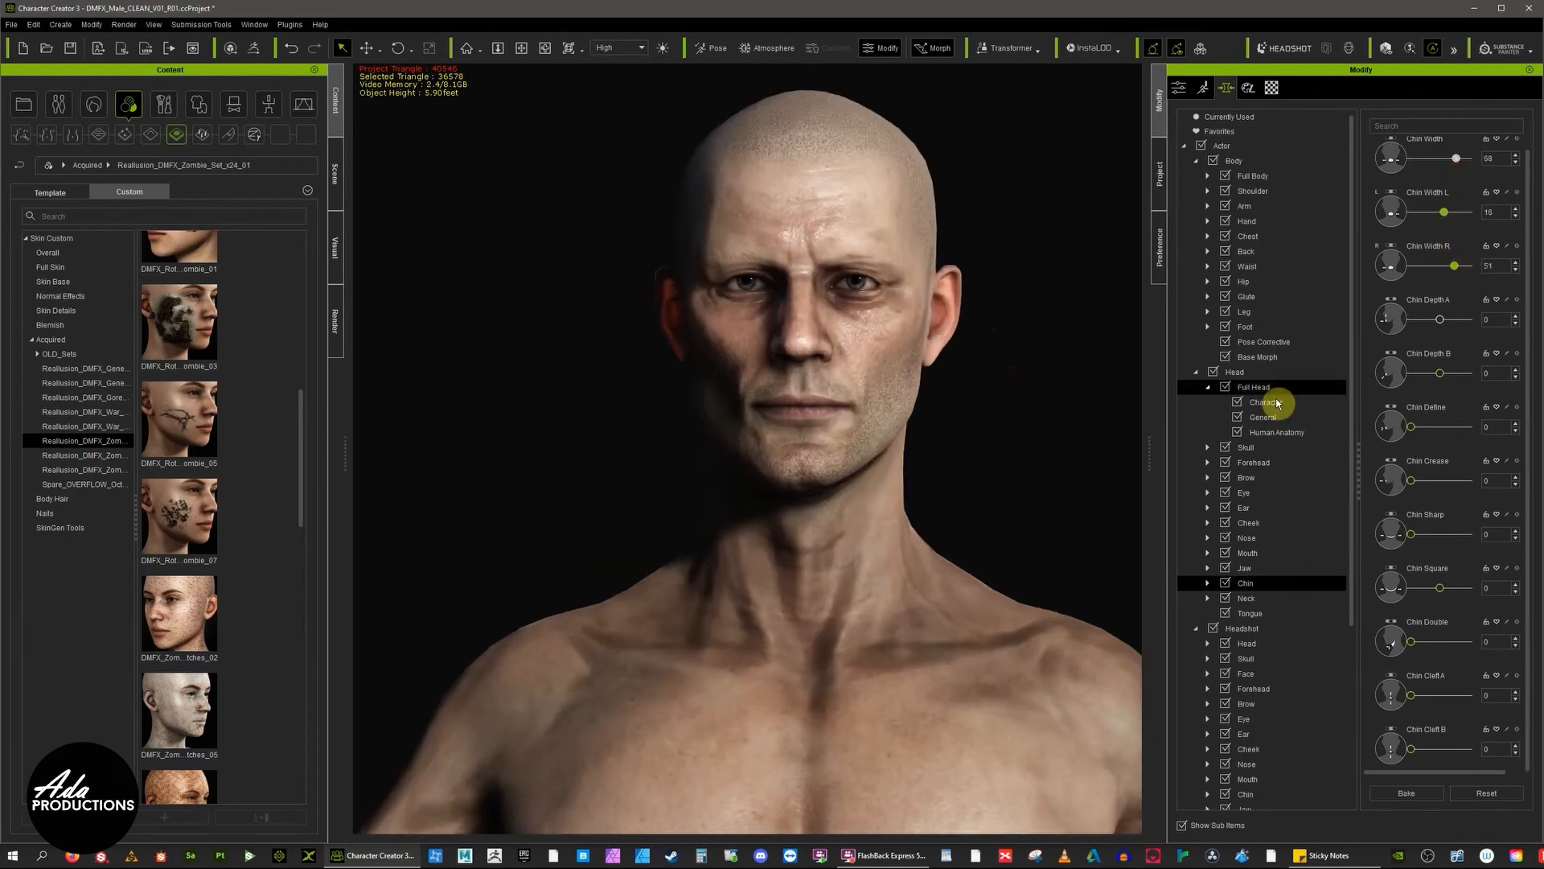
Step: Reshape the nose by setting Nose Scale to -18, Nose Lower Scale to 12 and Nose Pinch to -44
left_click(1247, 537)
left_click_drag(1441, 172, 1435, 172)
left_click(1427, 496)
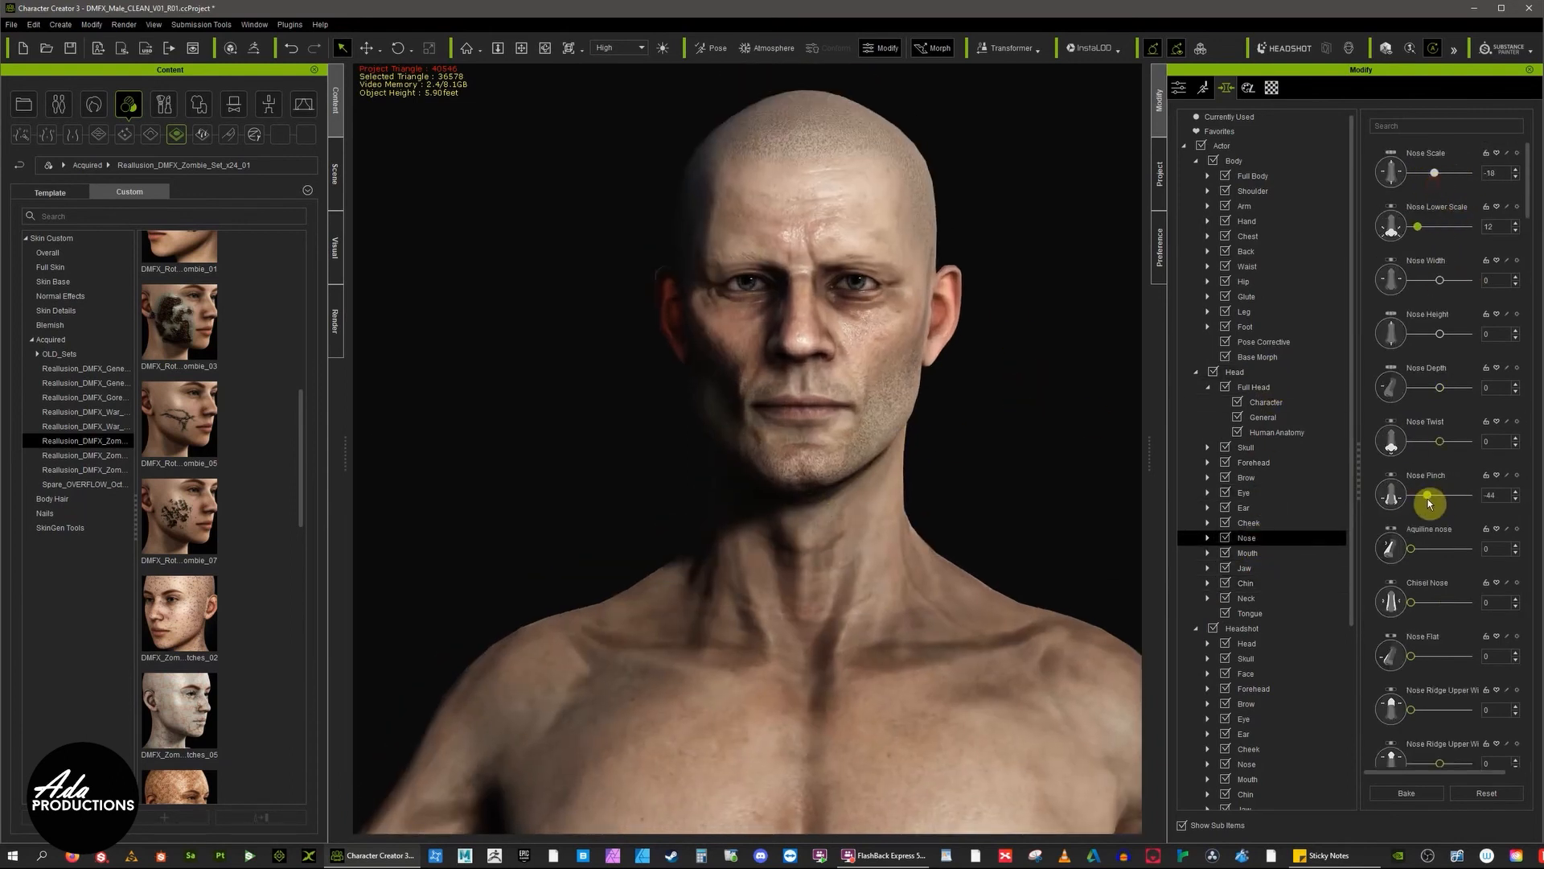
Step: Try out the Headshot brow morph Brow Inner Width L and look through the head's eye morphs
scroll(1441, 503, "down", 3)
scroll(1456, 450, "down", 3)
scroll(1448, 674, "down", 5)
left_click_drag(1465, 708, 1432, 703)
scroll(1432, 703, "up", 5)
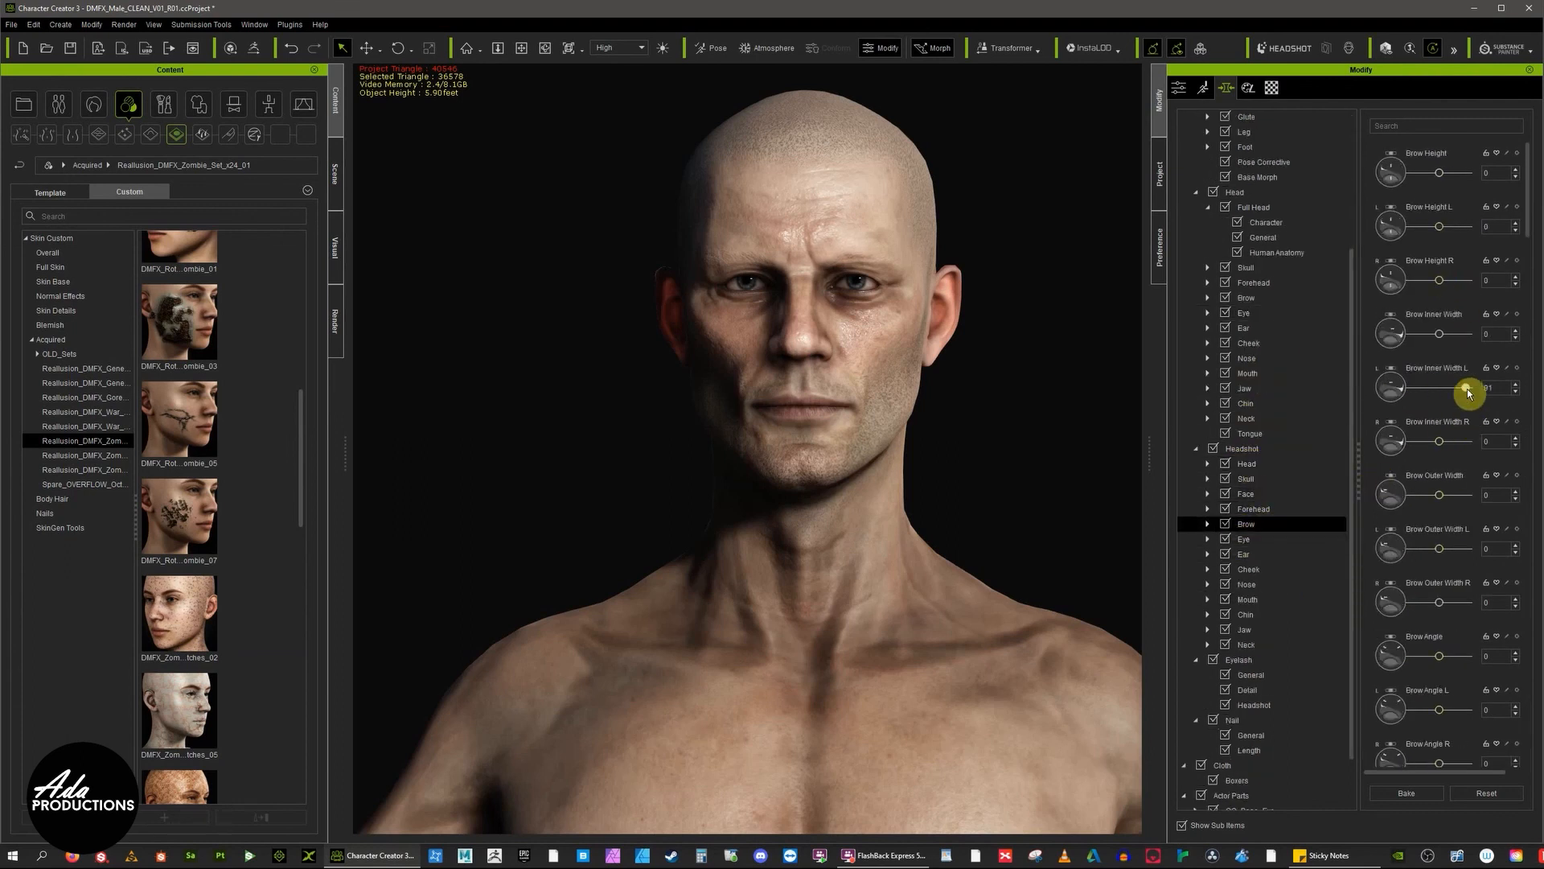
scroll(1414, 517, "down", 10)
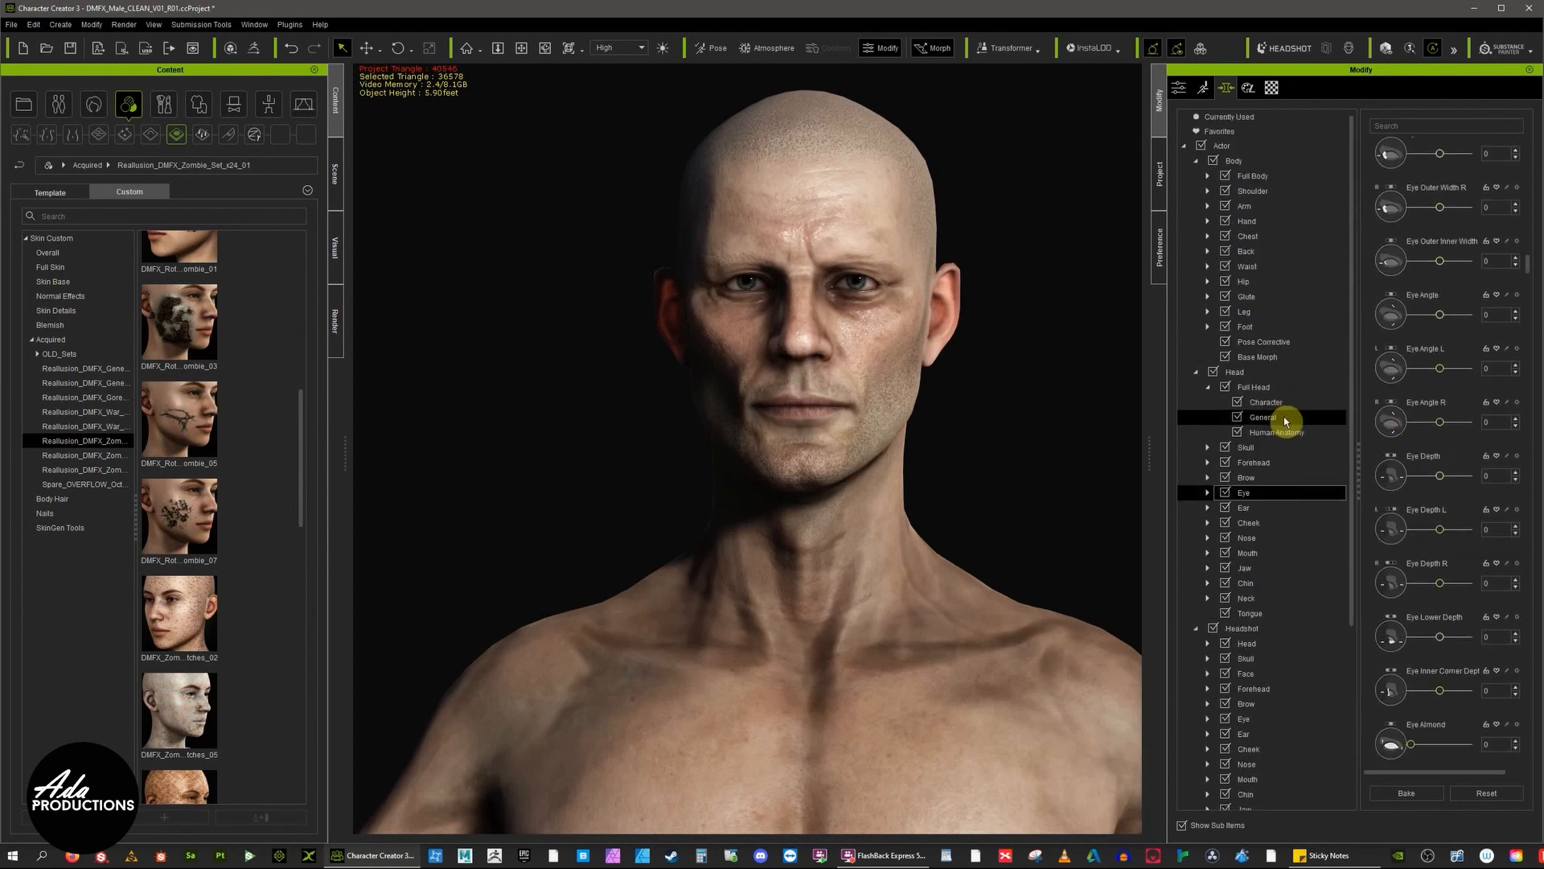
scroll(1267, 482, "down", 5)
Step: Examine the reshaped head and torso from several angles to judge the overall proportions
scroll(917, 475, "down", 5)
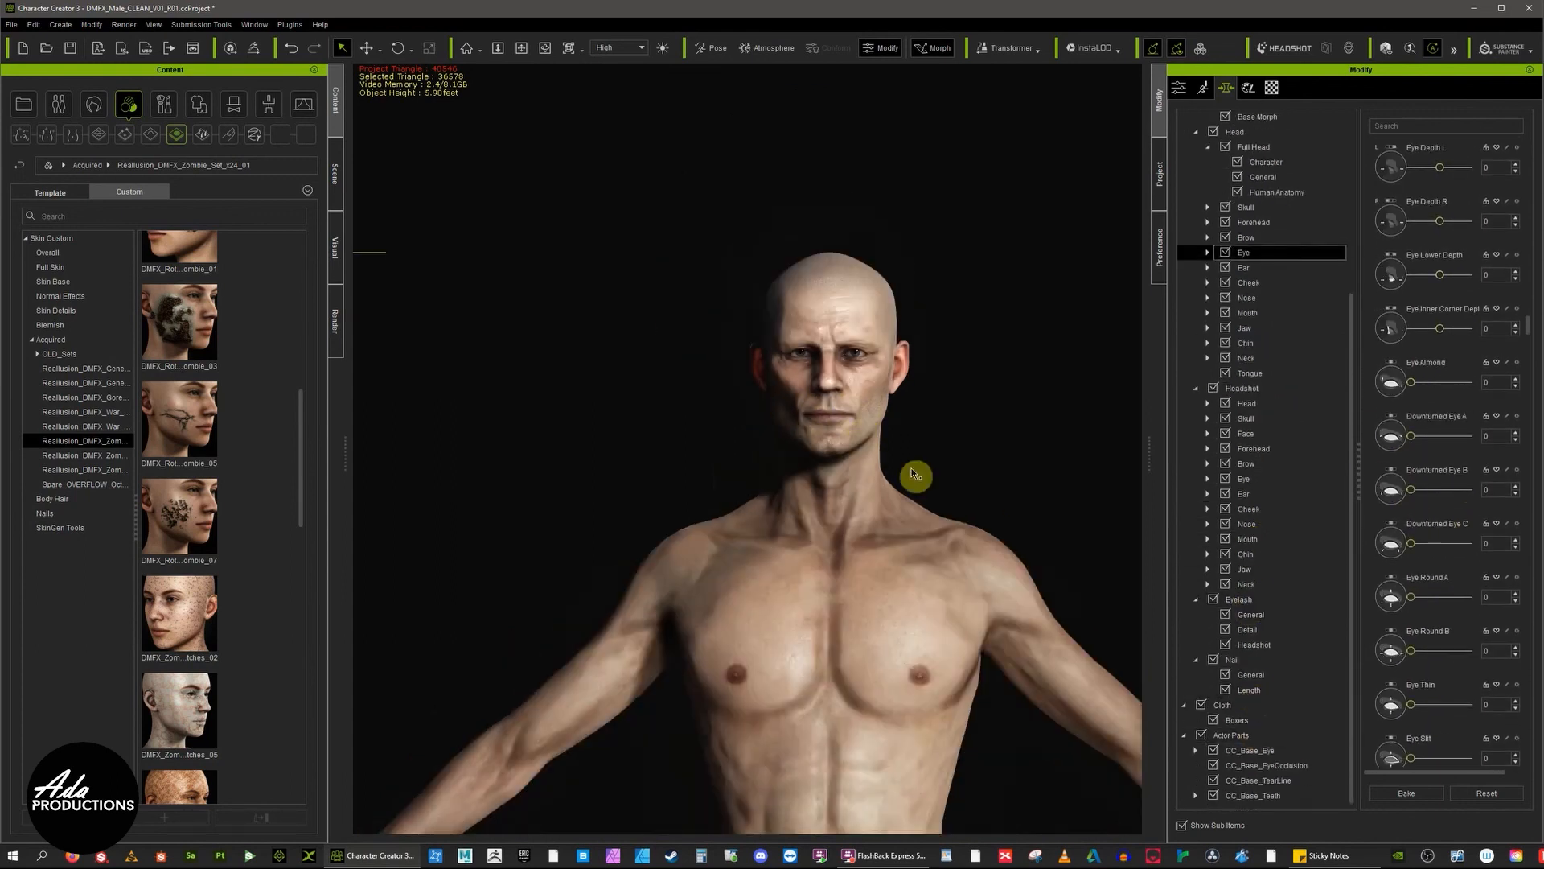
middle_click_drag(917, 476, 1013, 389)
right_click_drag(1013, 389, 646, 433)
scroll(871, 472, "up", 1)
middle_click_drag(861, 469, 831, 493)
left_click(831, 491)
right_click_drag(841, 493, 1051, 397)
scroll(903, 440, "up", 4)
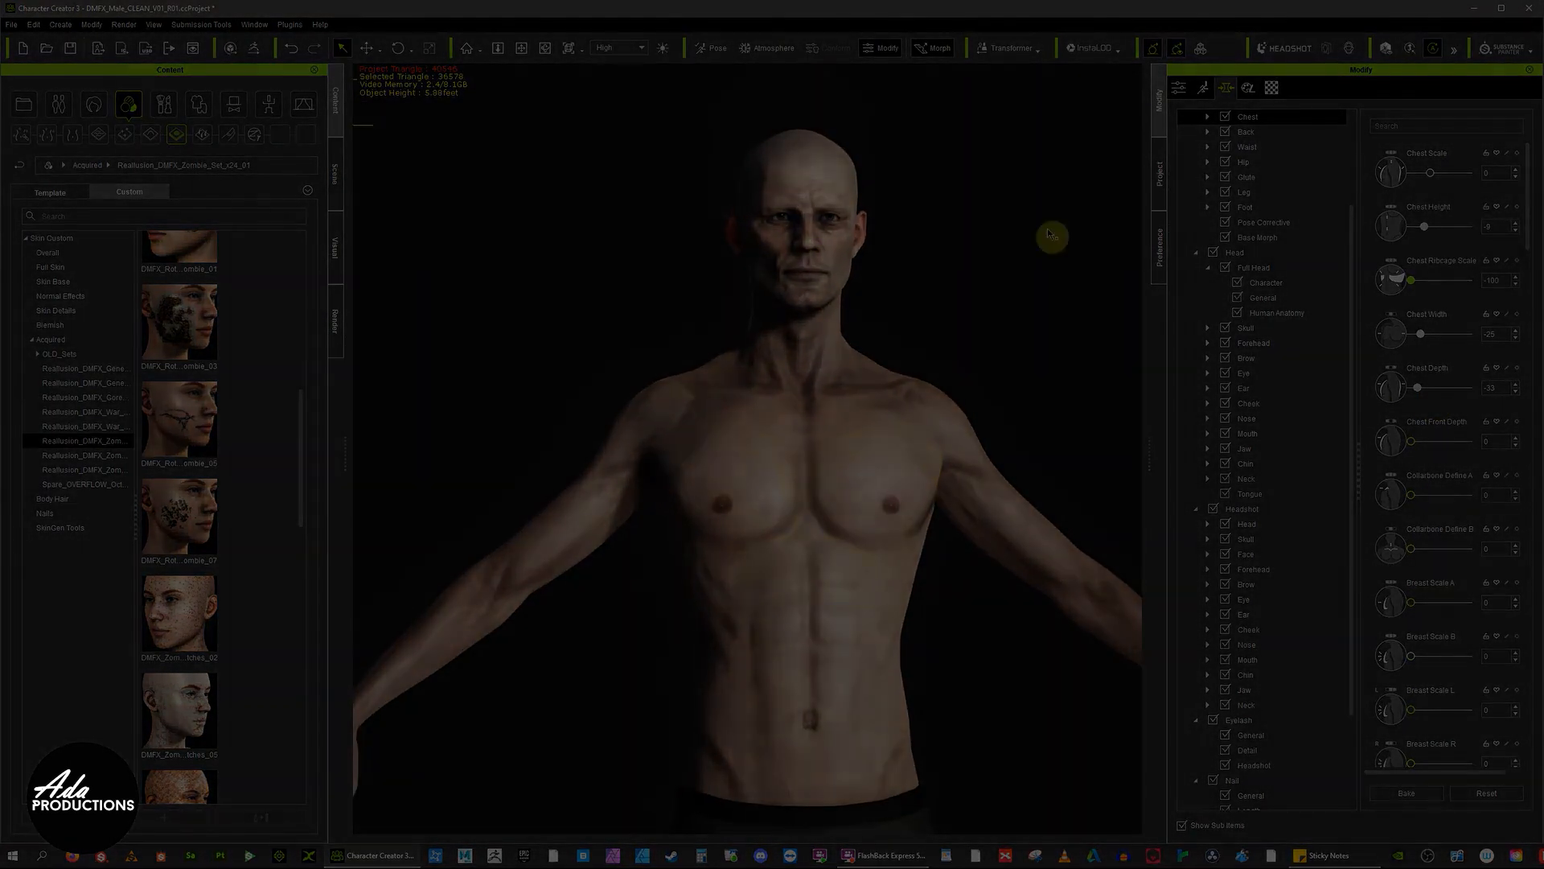